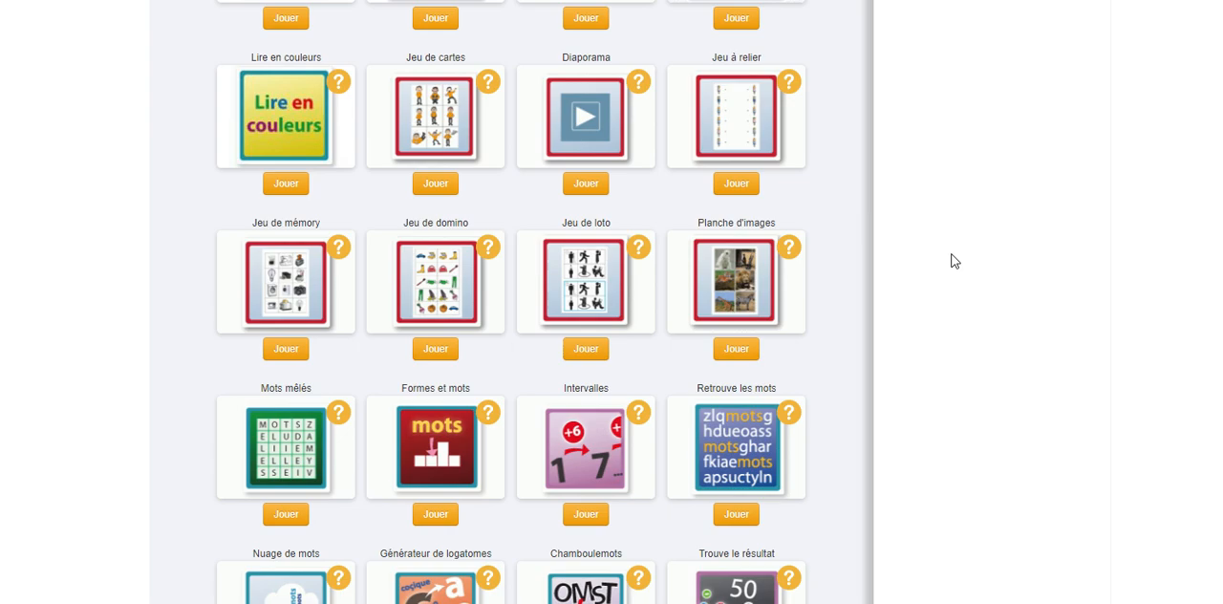
Open the Jeu de loto creation tool from the Créez vos supports resources
scroll(953, 260, up, 4)
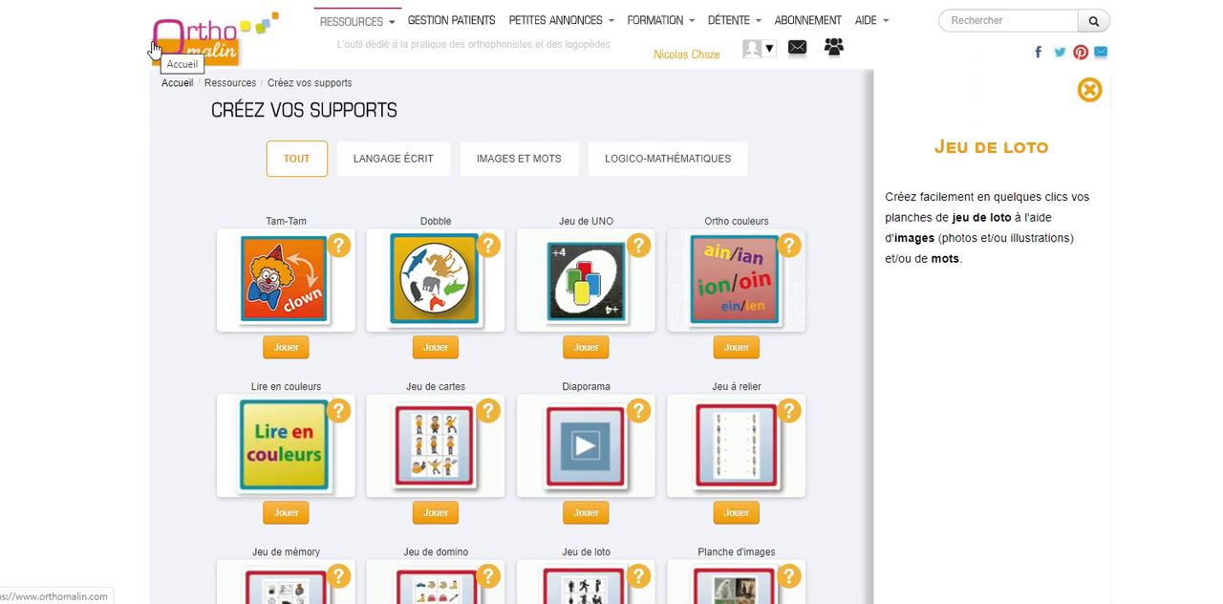
click(365, 20)
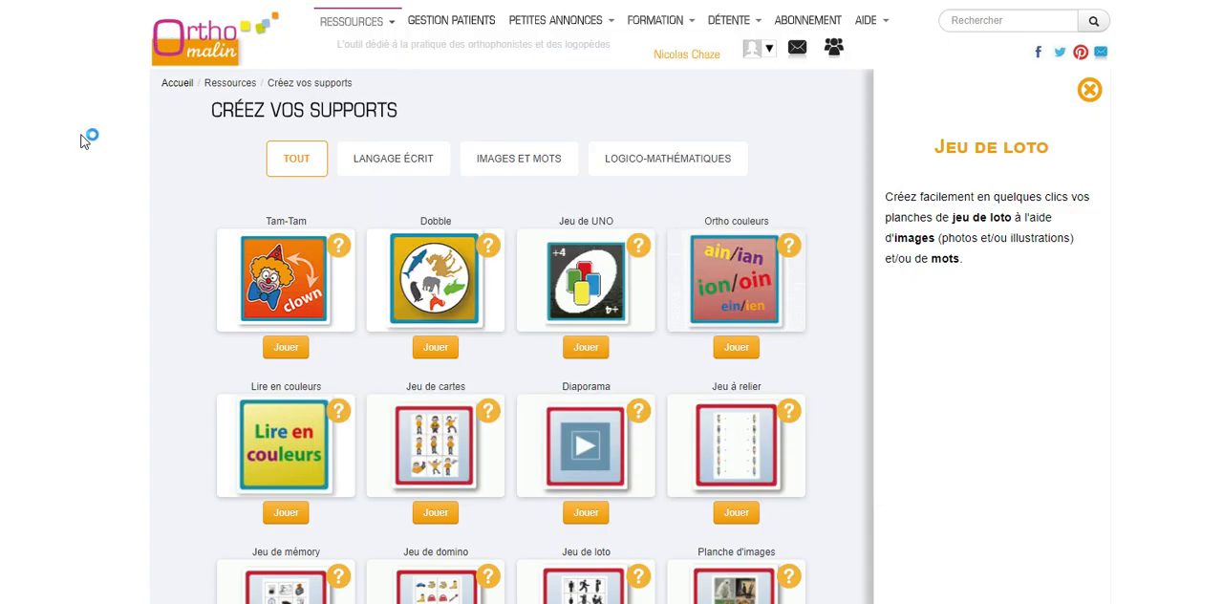
scroll(610, 136, down, 3)
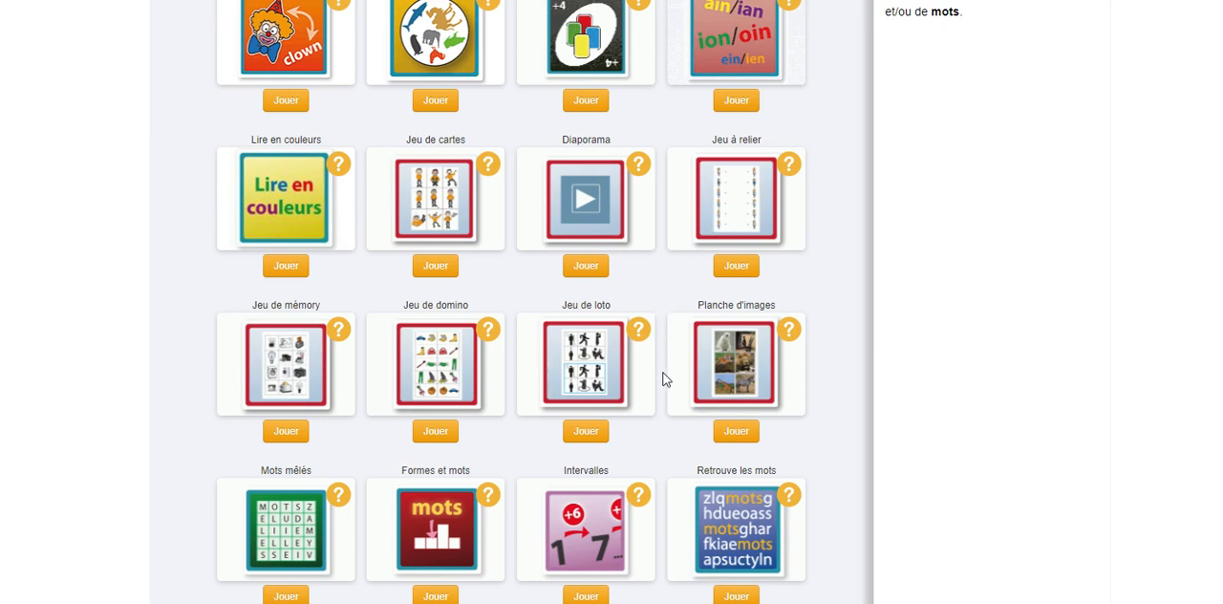
click(571, 436)
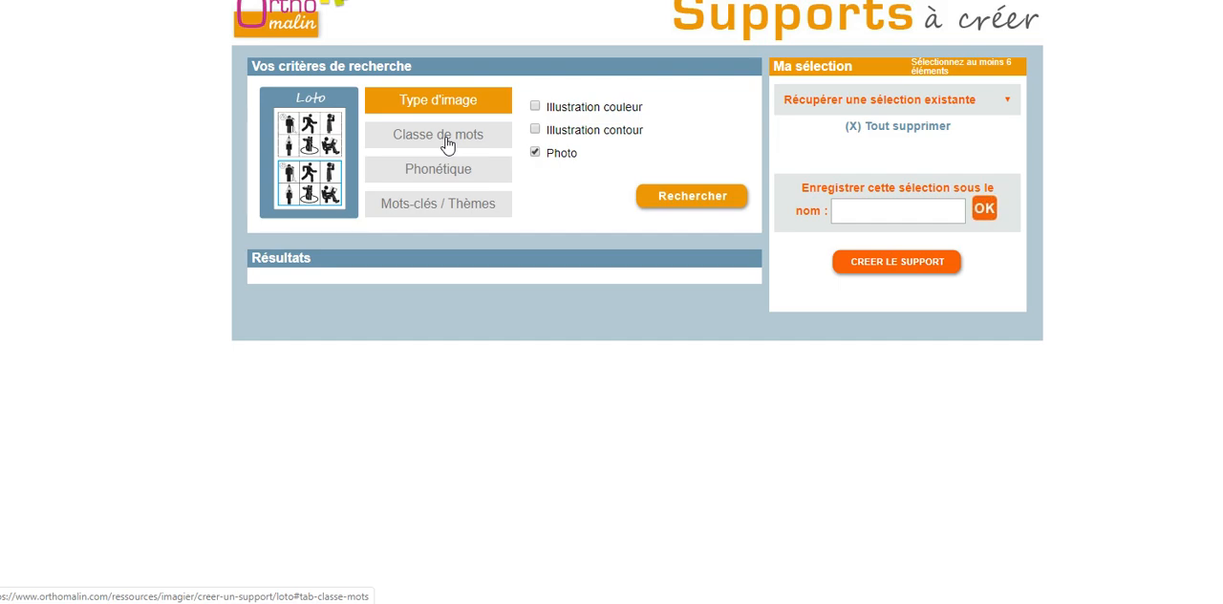
Search for images by the theme Véhicules & moyens de transport with the sub-theme Transports
click(474, 210)
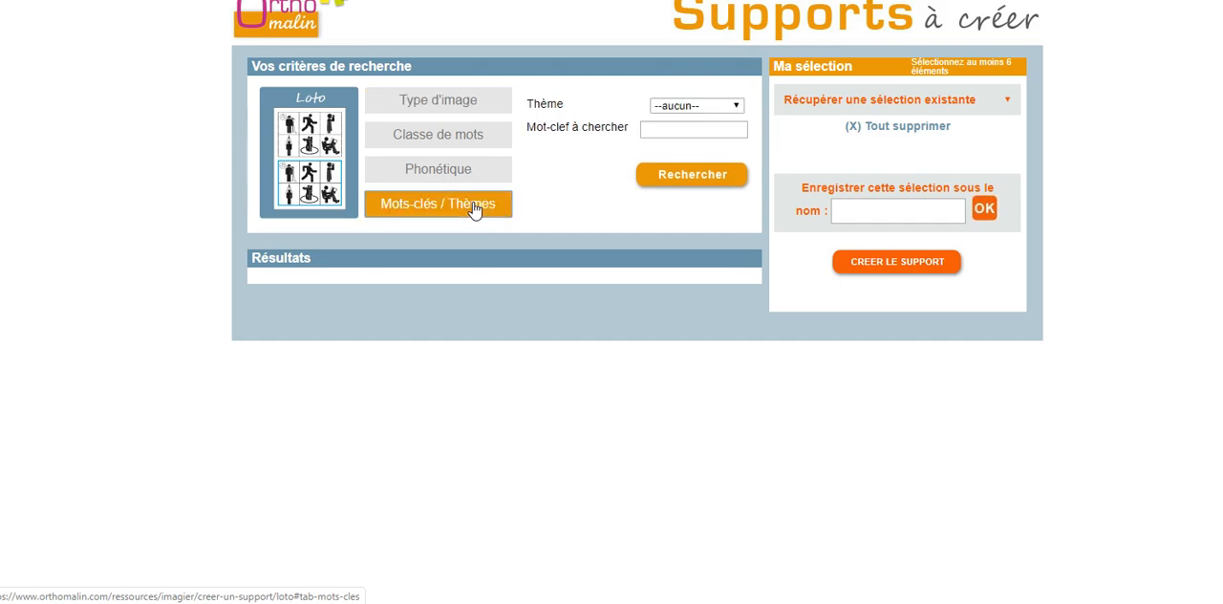
click(666, 110)
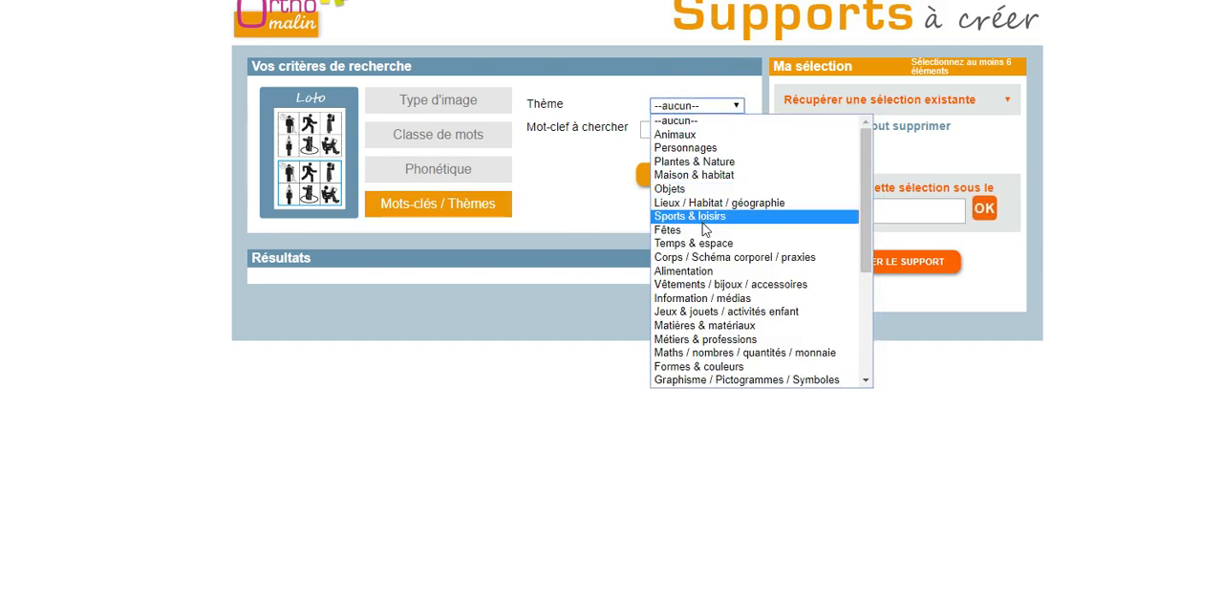
scroll(762, 266, down, 5)
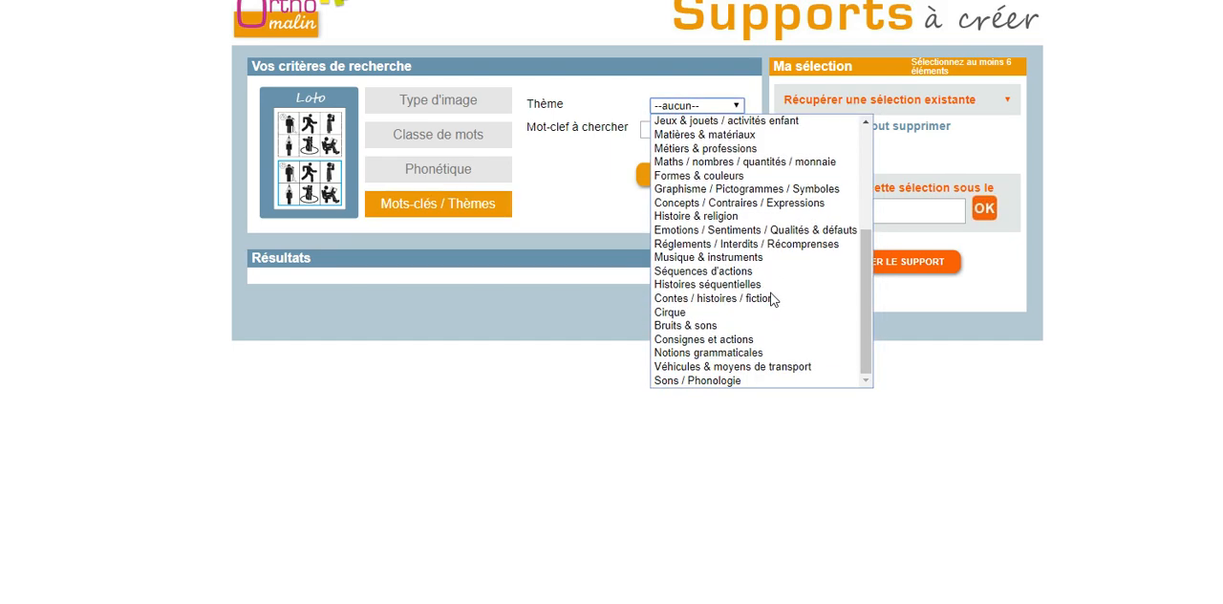
click(799, 371)
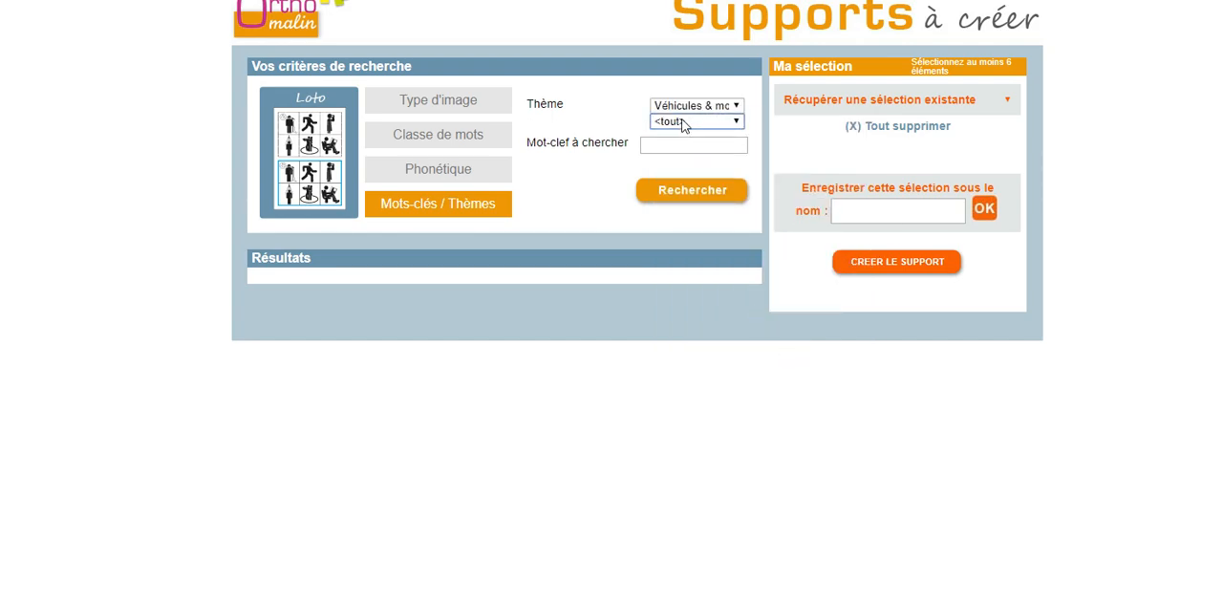
click(685, 122)
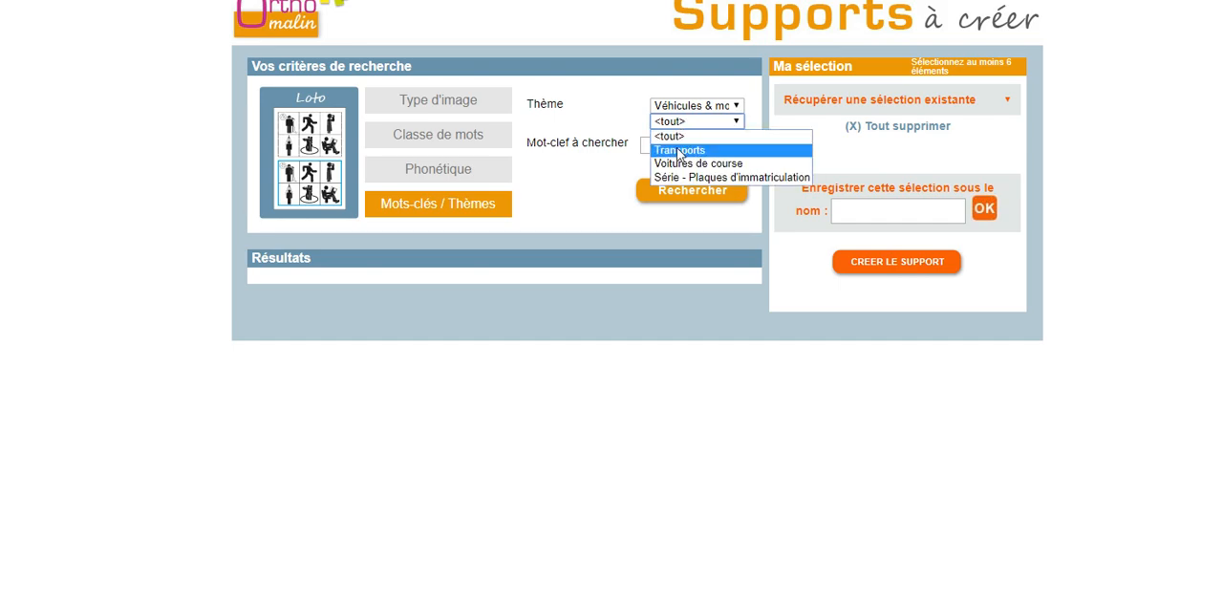
click(679, 151)
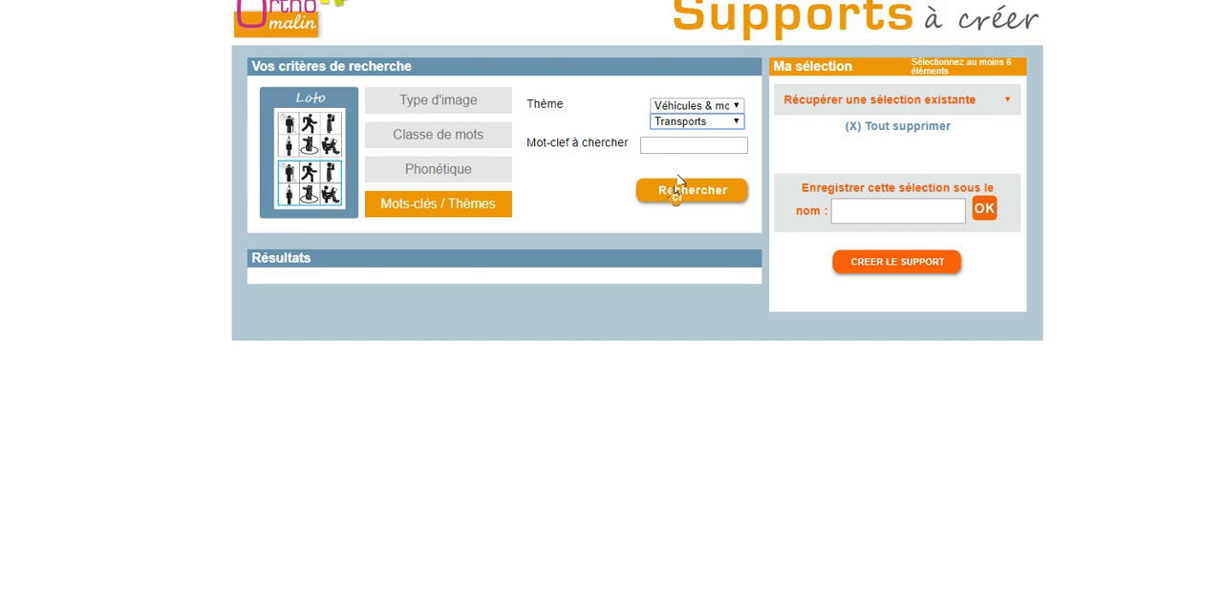
click(672, 195)
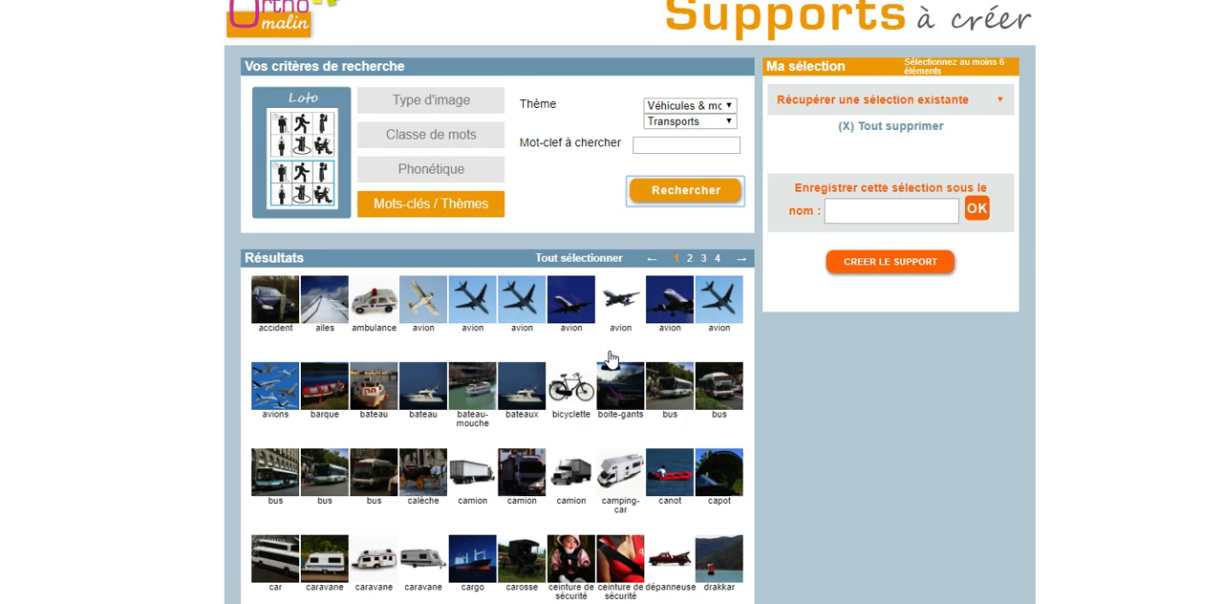
Add one ambulance, avion, bateau, bicyclette, bus, camion, camping-car and canot image from results page 1 to the selection
scroll(611, 359, down, 1)
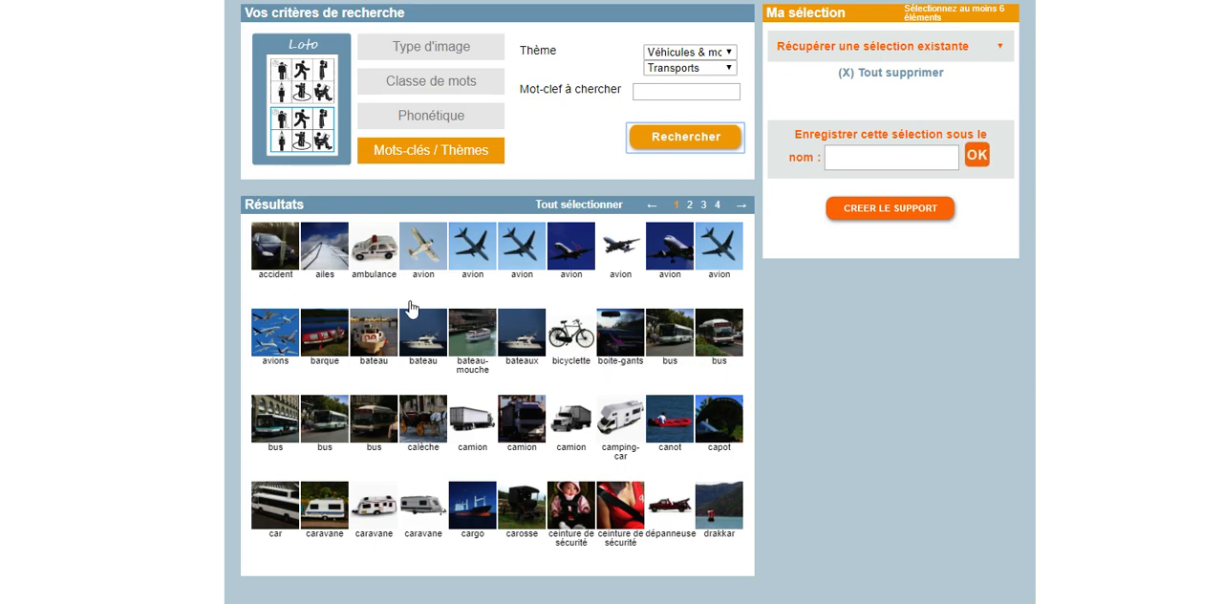
click(372, 254)
click(627, 247)
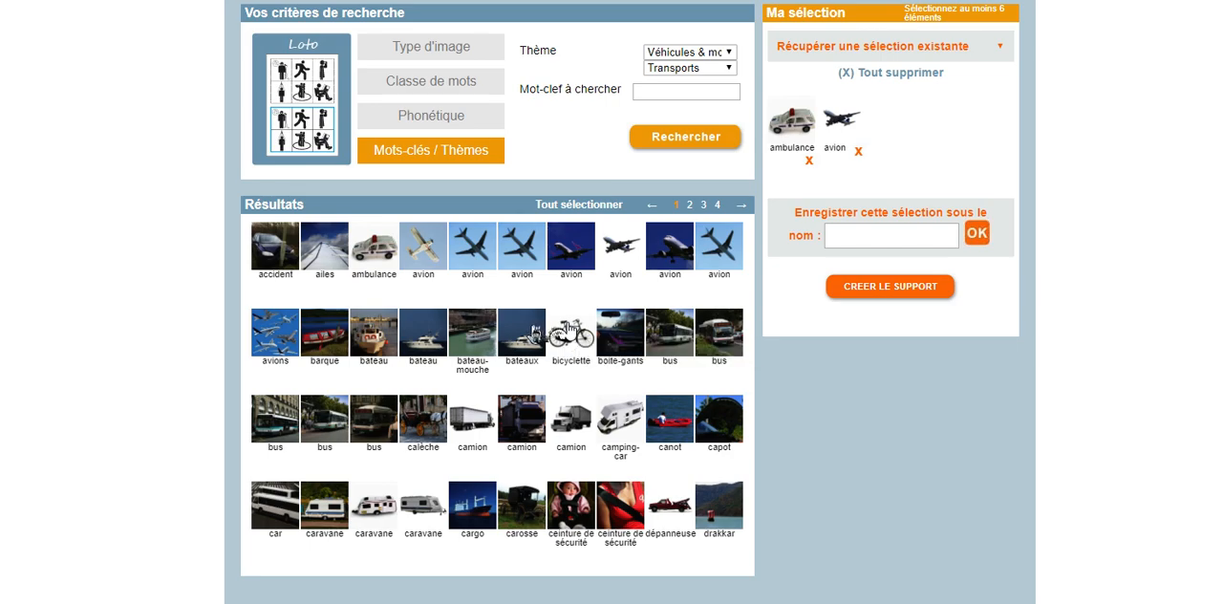
click(423, 338)
click(573, 330)
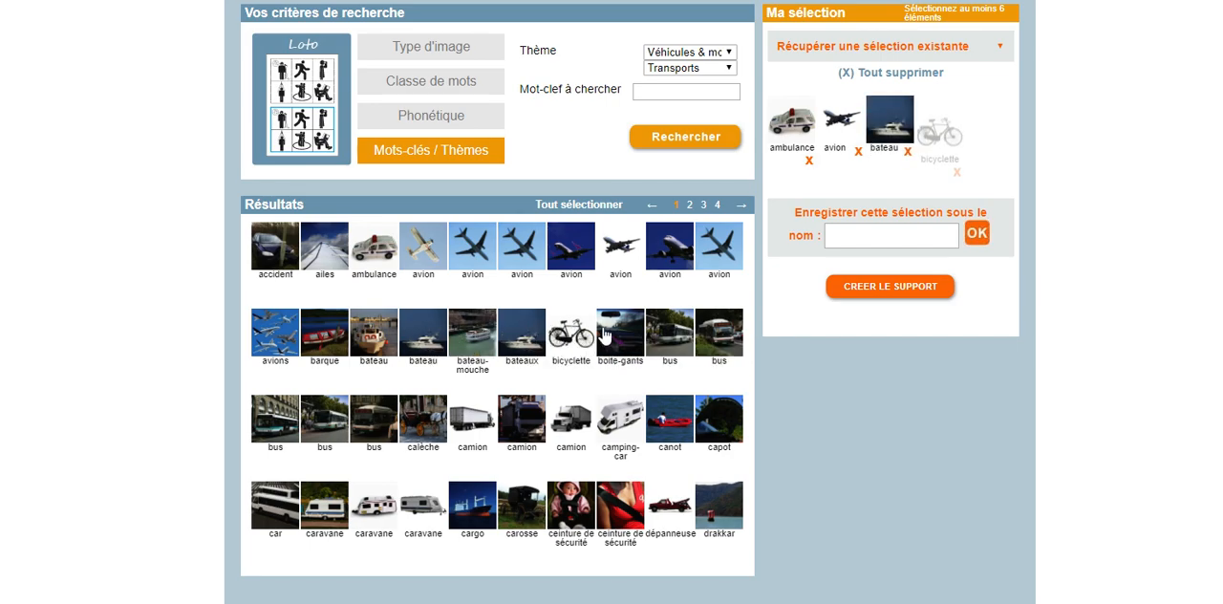
click(719, 335)
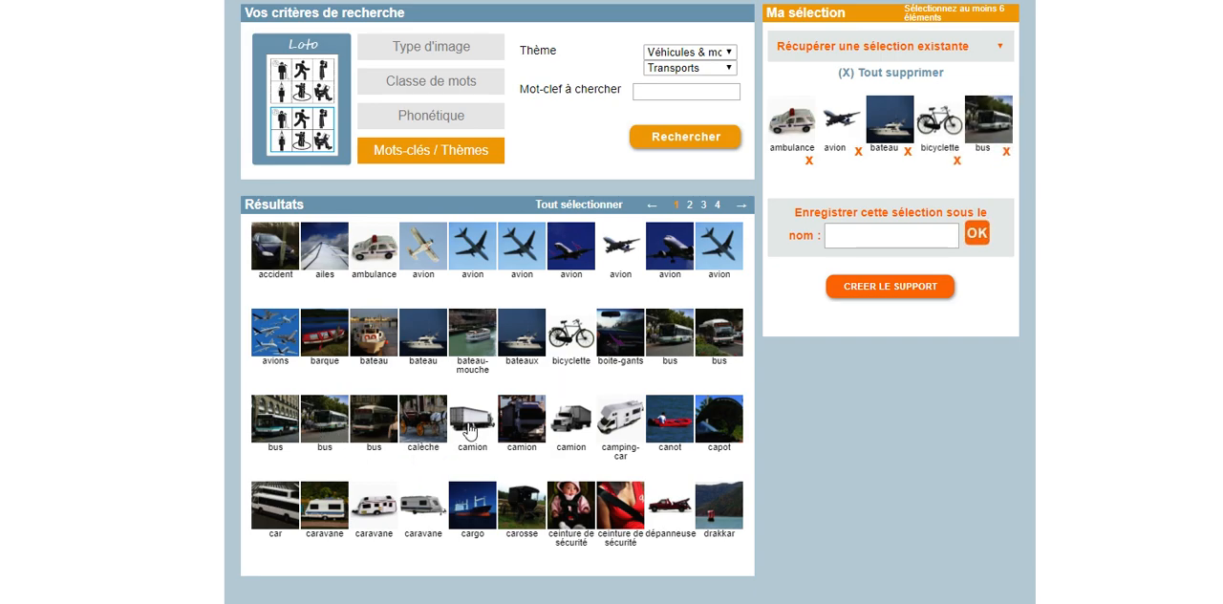
click(572, 426)
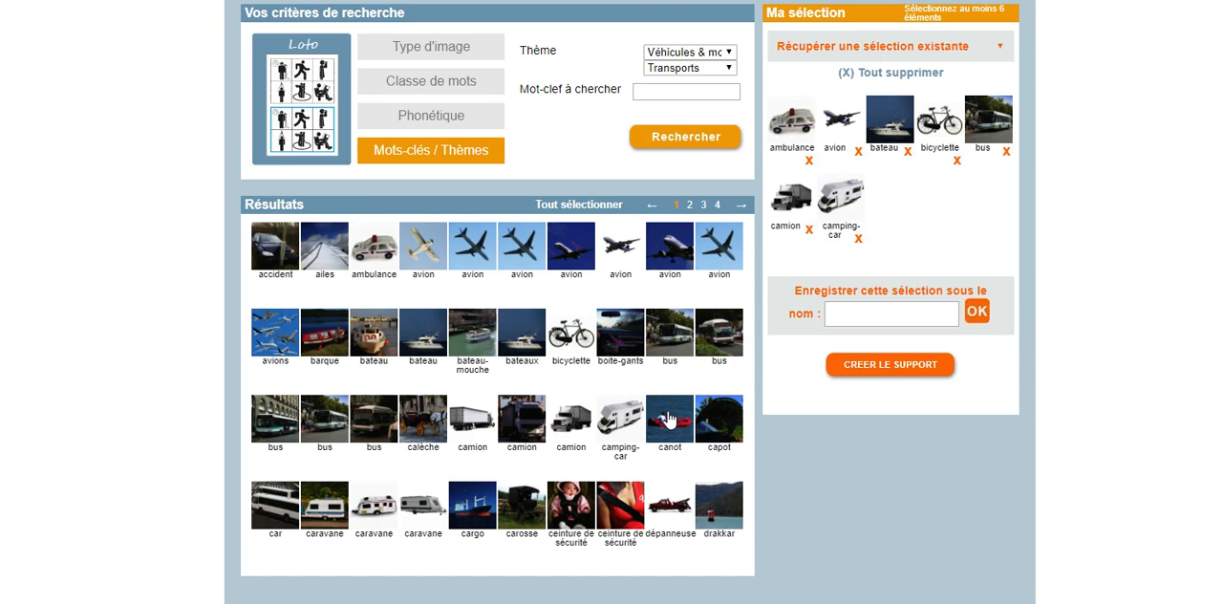
click(669, 420)
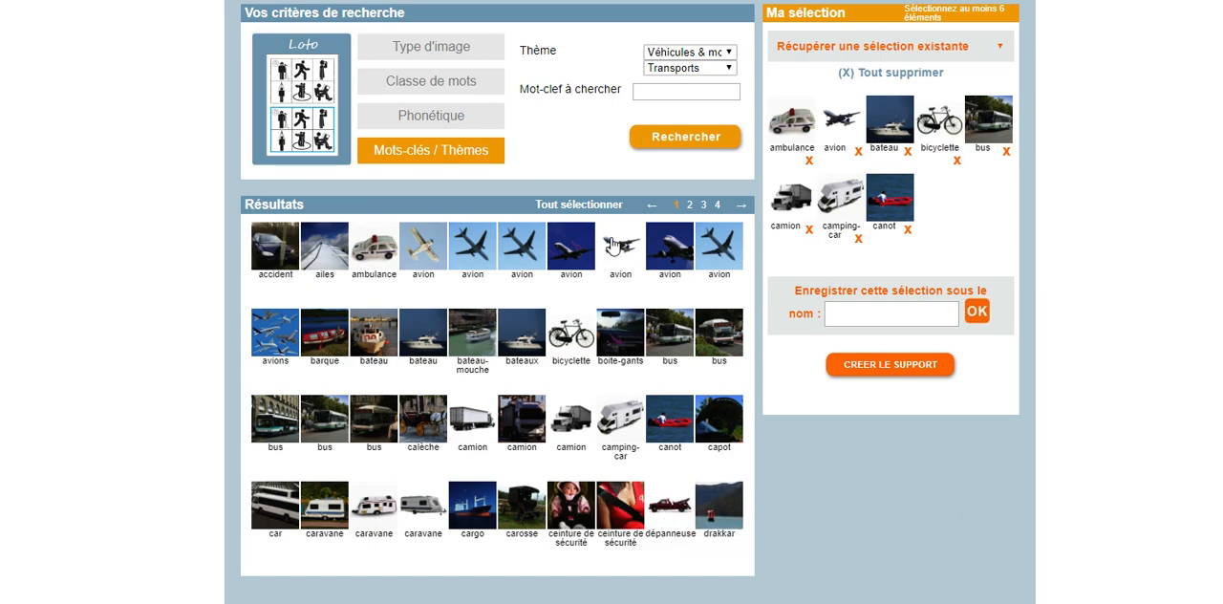
Add a fusée, hélicoptère, métro, montgolfière and red moto image from results page 2 to the selection
click(689, 205)
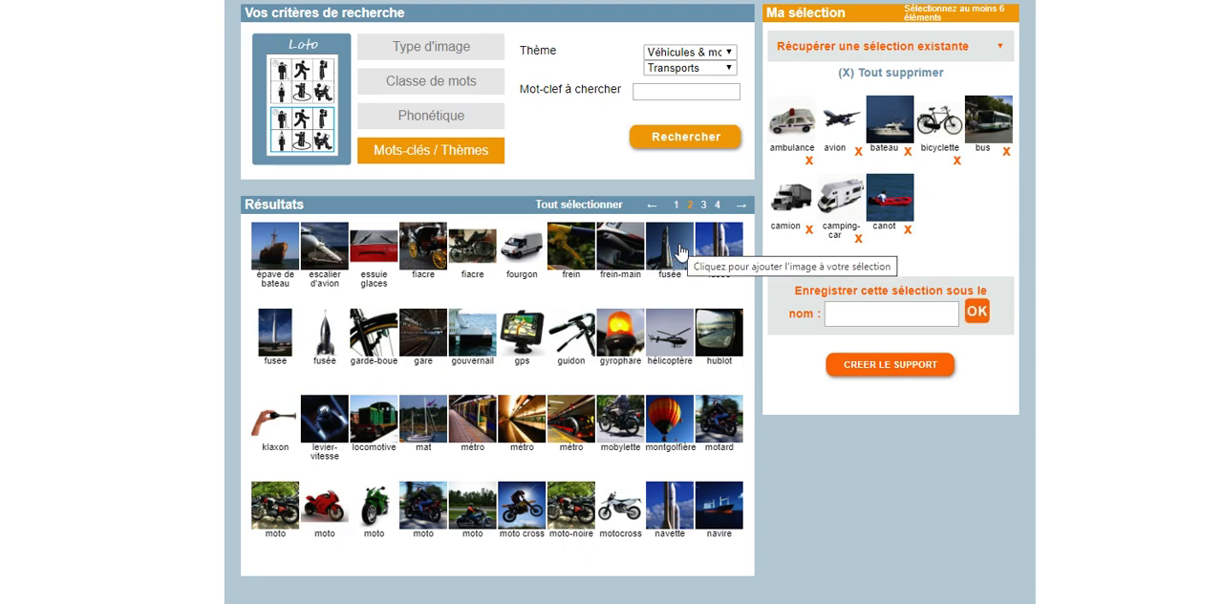
click(327, 346)
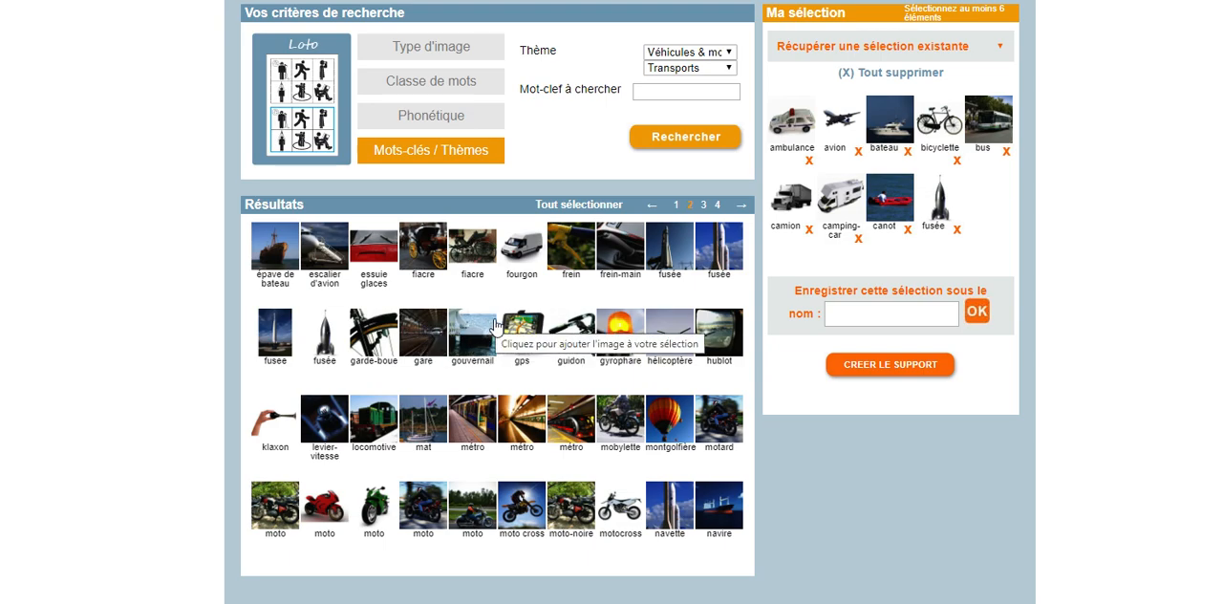
click(678, 330)
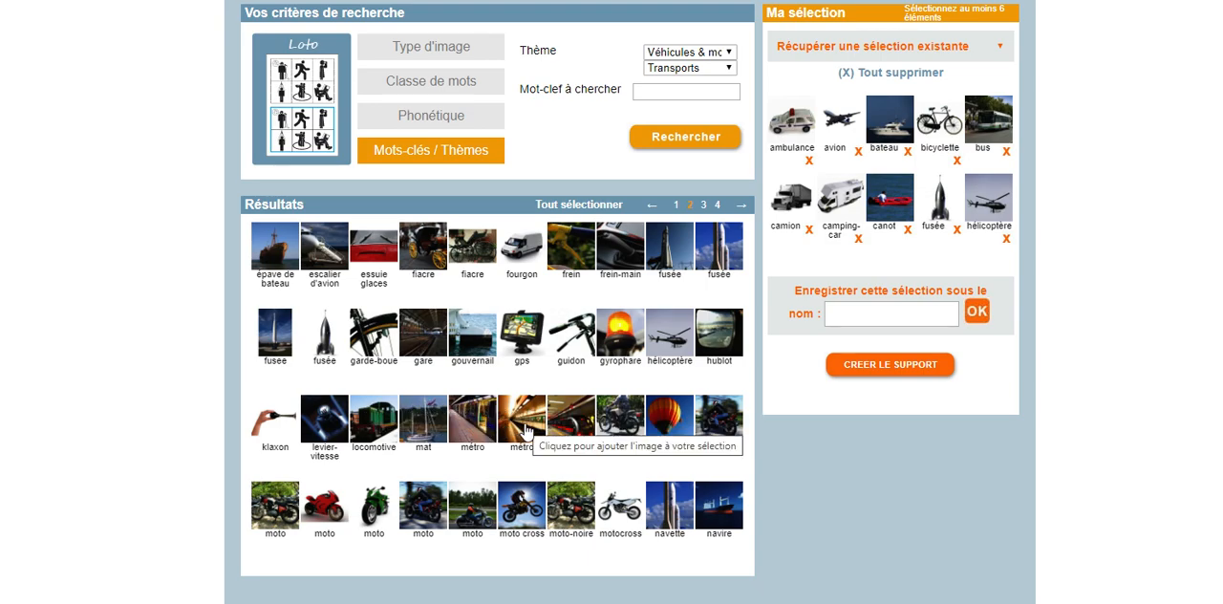
click(570, 421)
click(643, 423)
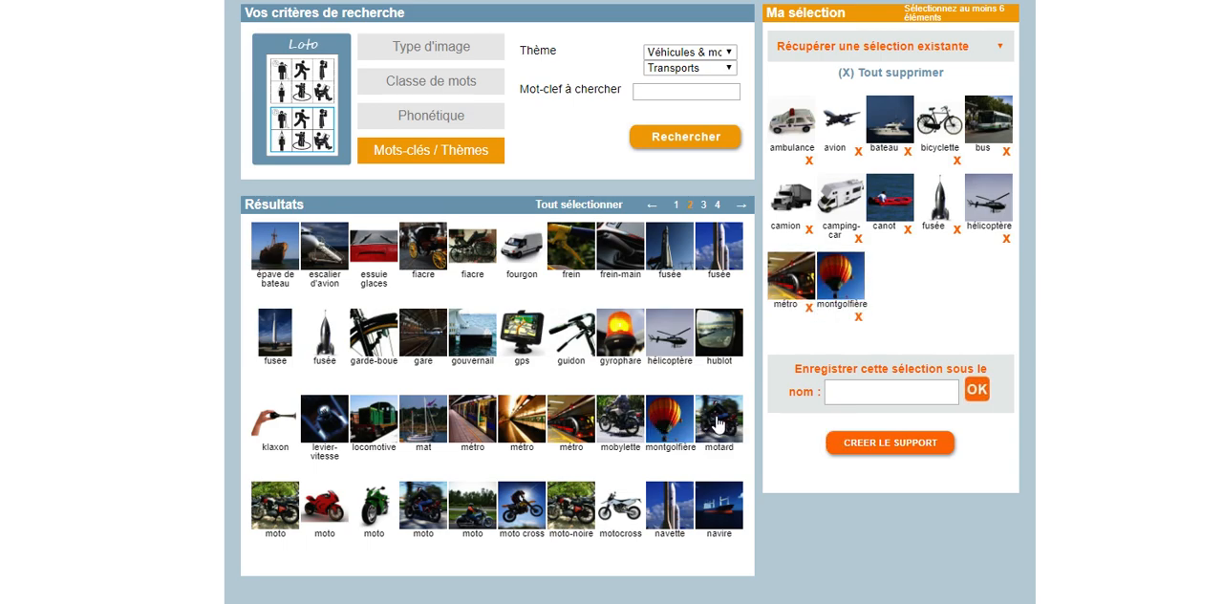
click(326, 508)
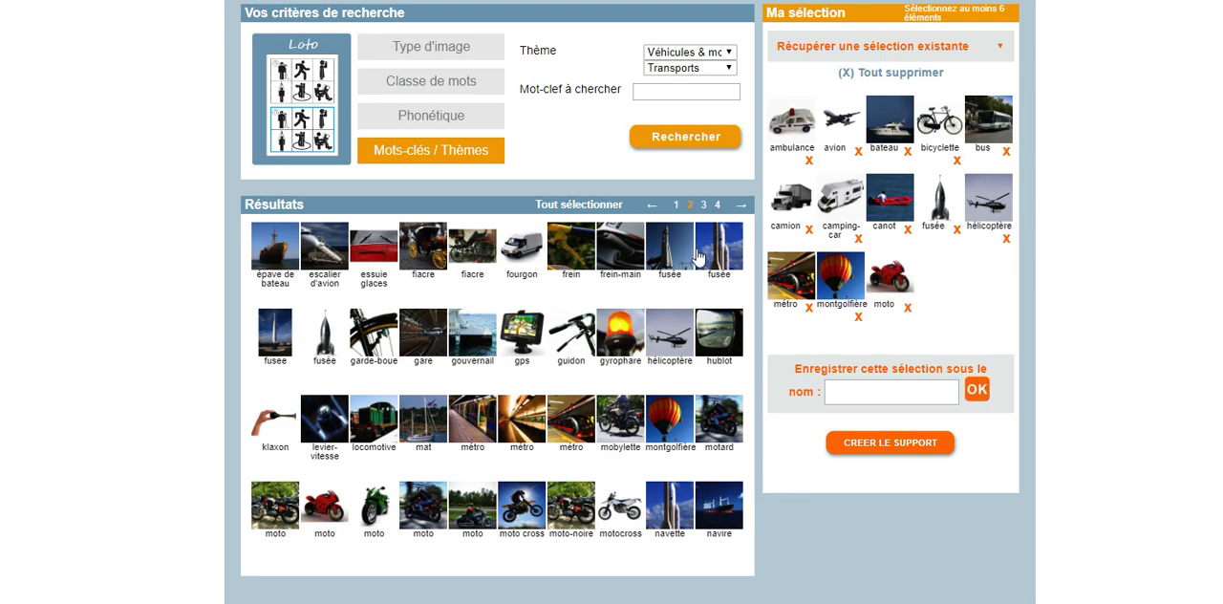
Add the scooter, soucoupe and a sous-marin image from results page 3 to the selection
click(704, 204)
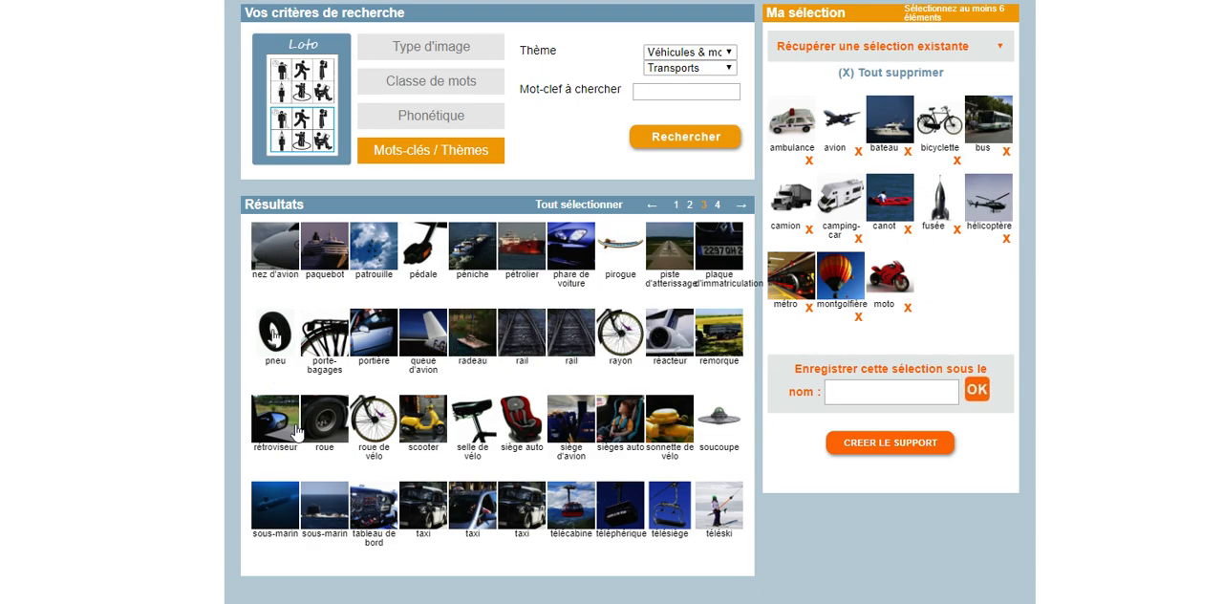
click(421, 424)
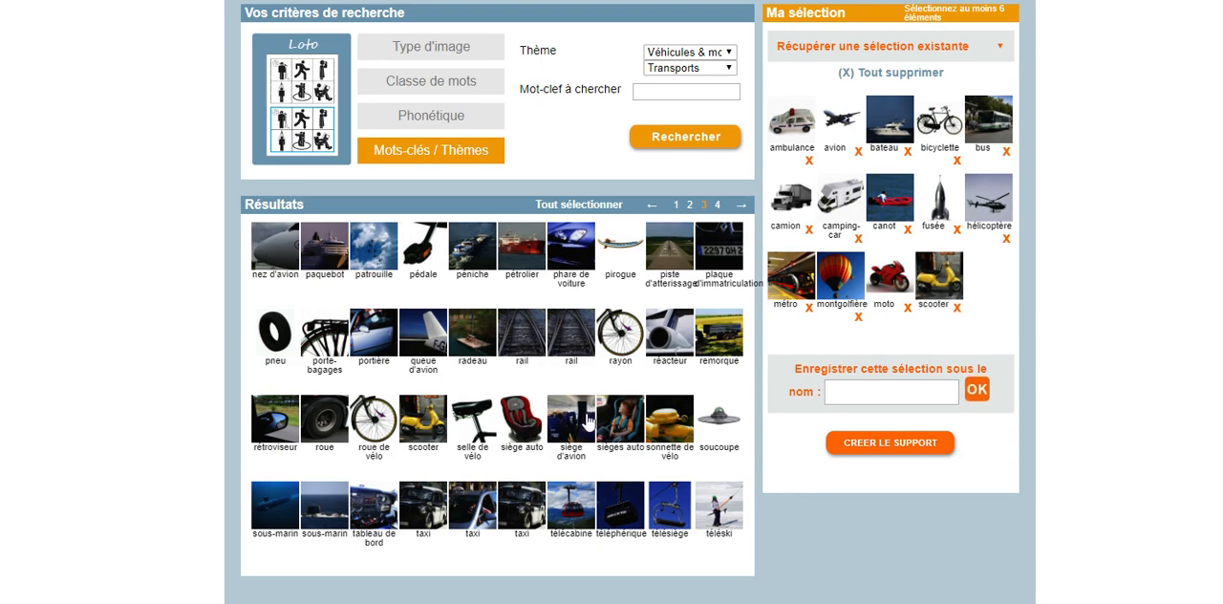
click(721, 424)
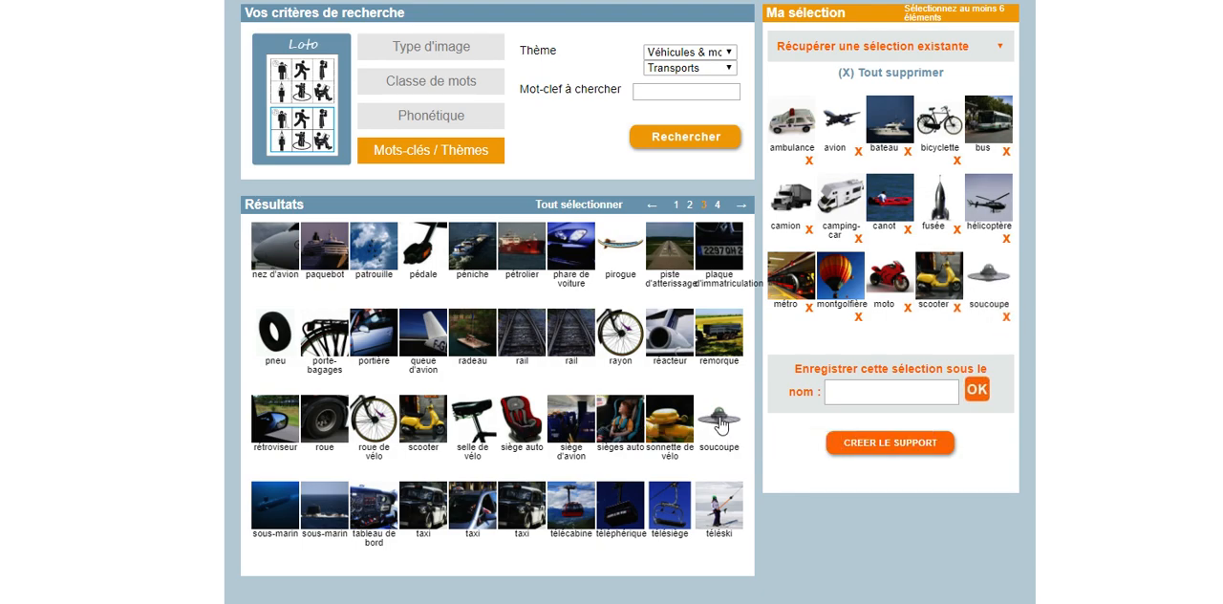
click(274, 505)
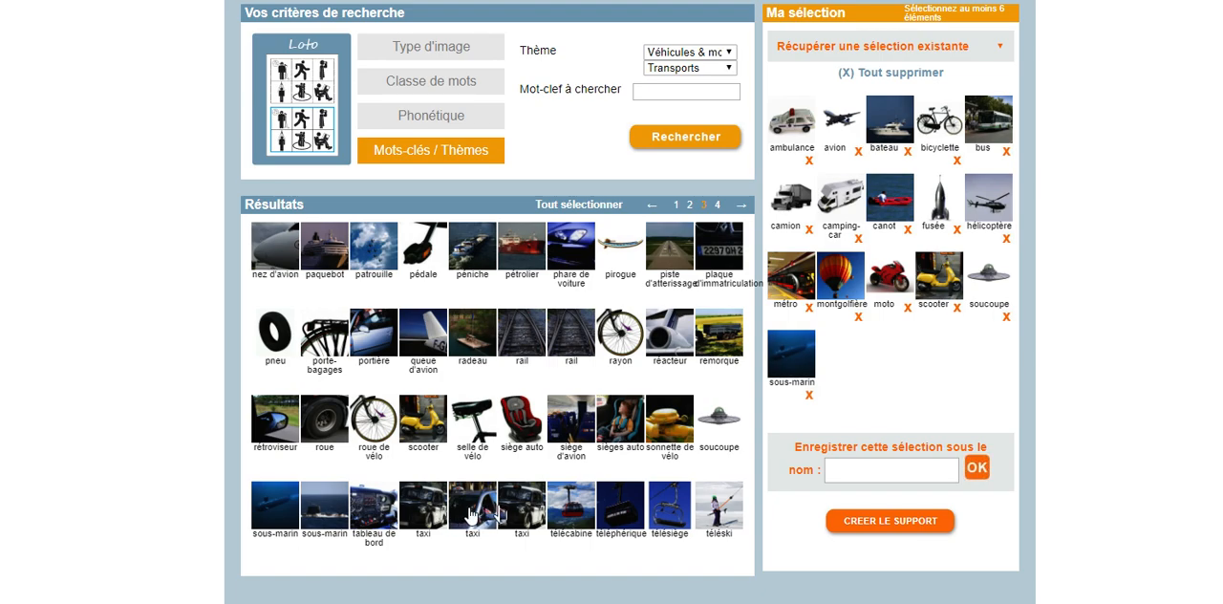
Add a tracteur, train, traîneau and voiture image from results page 4 to the selection
click(717, 206)
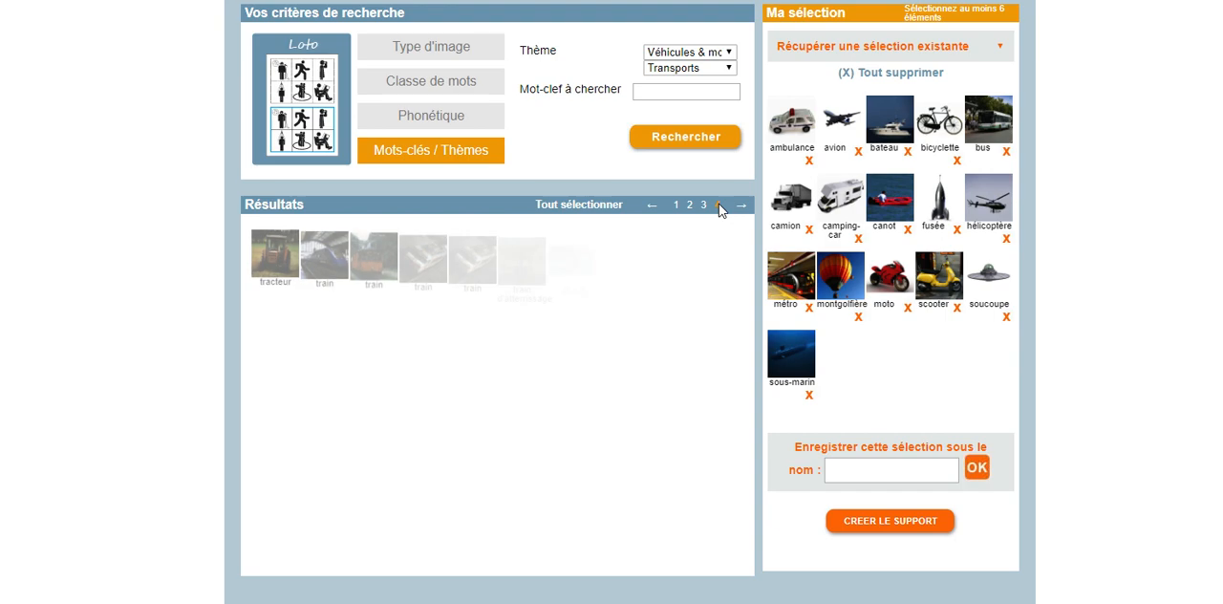
click(284, 254)
click(326, 254)
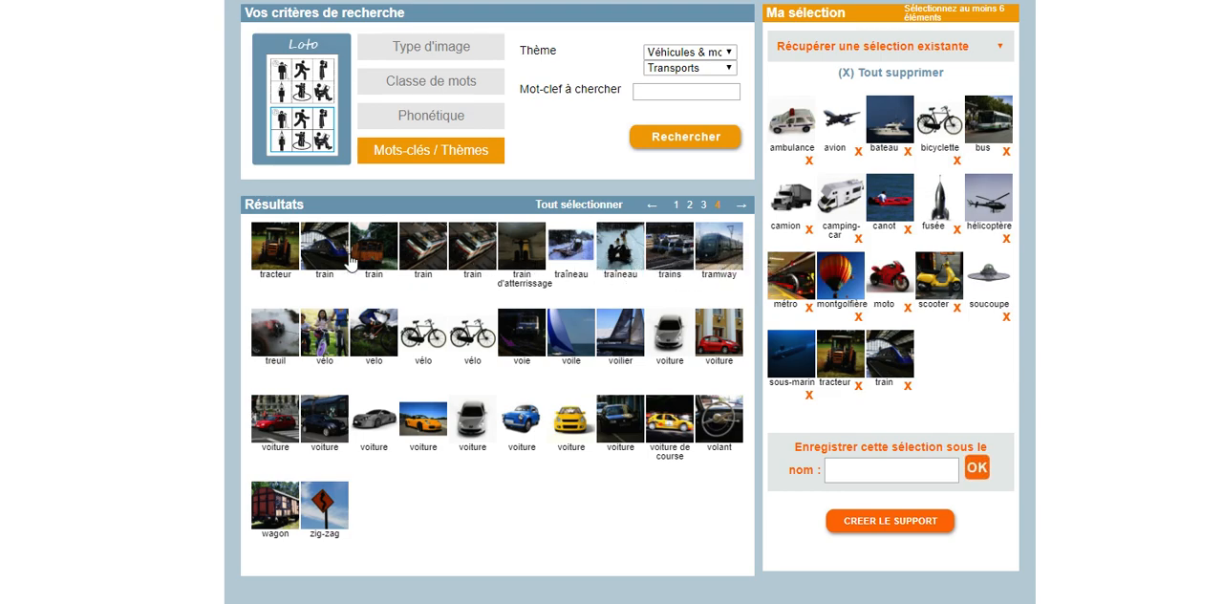
click(558, 256)
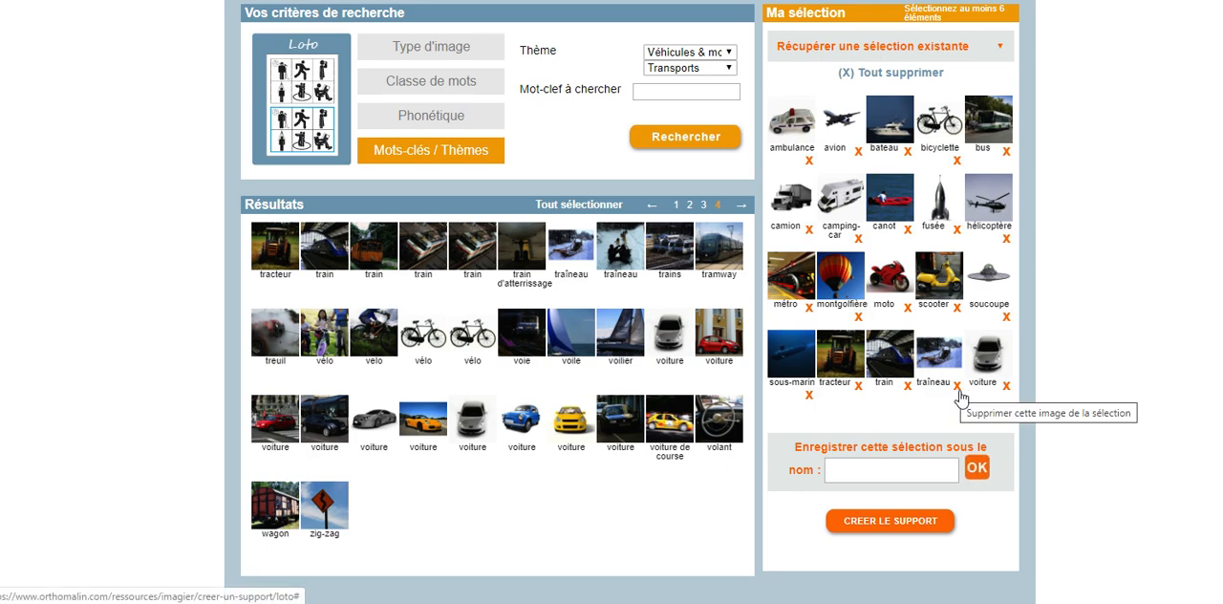
Save the image selection under the name Véhicules
click(864, 477)
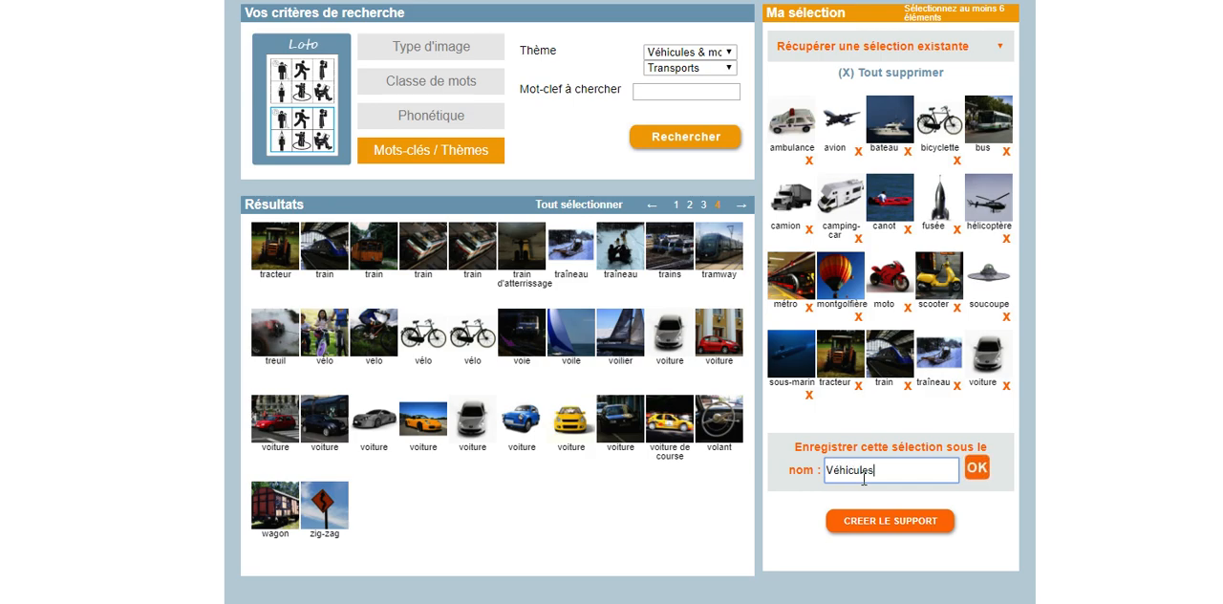
click(976, 468)
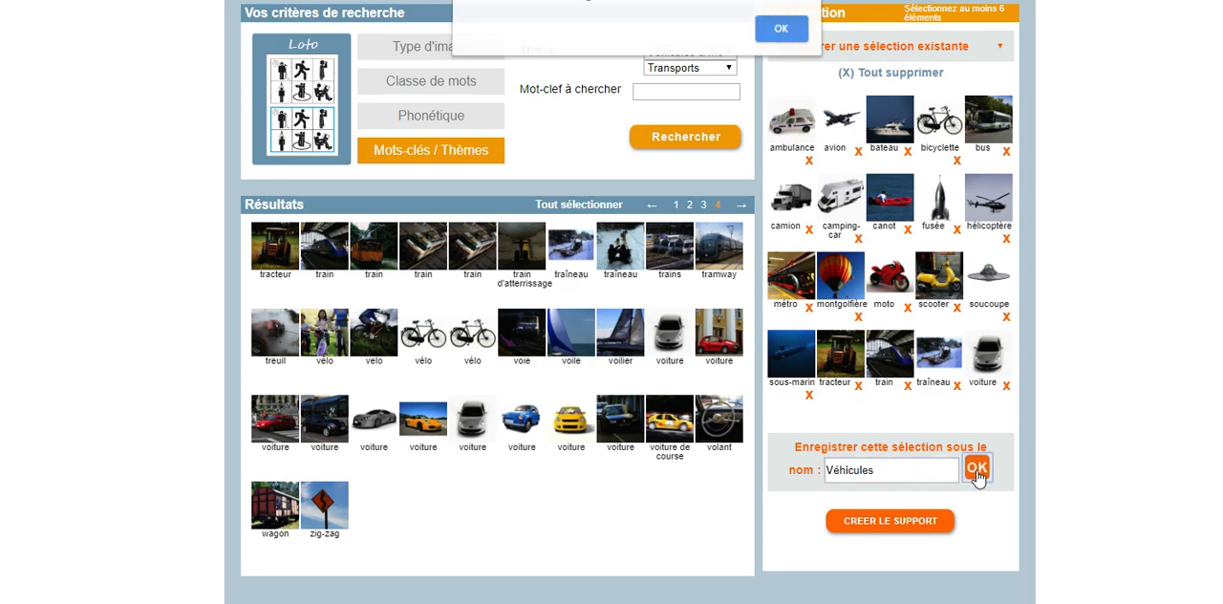
click(790, 37)
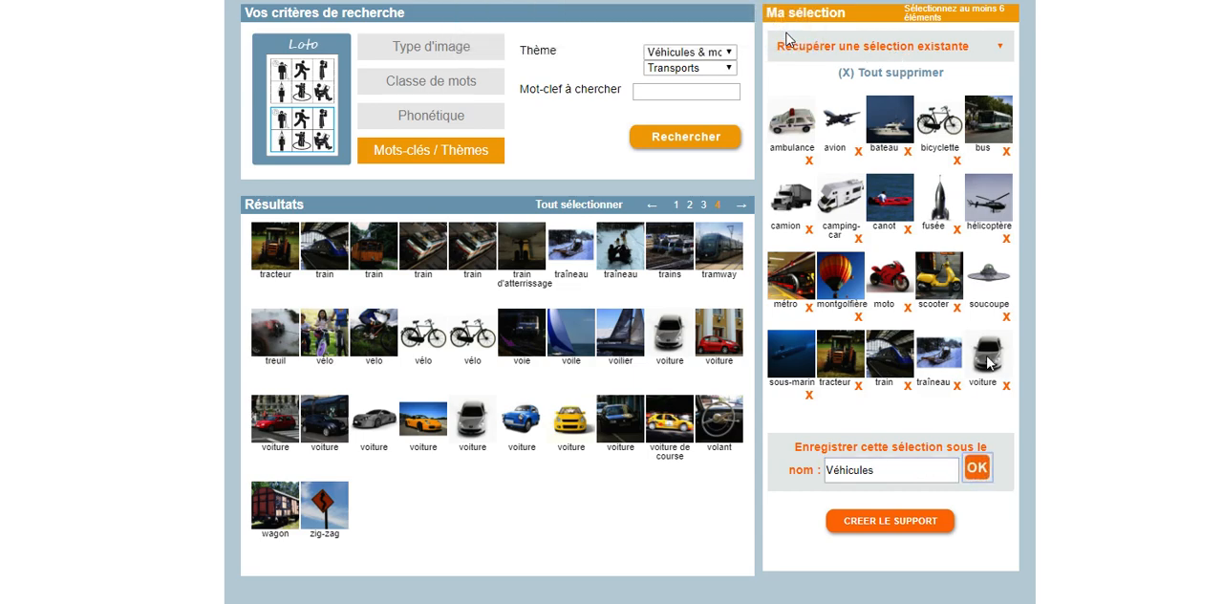
Create the loto support from the saved selection and title it "Loto des transports"
click(879, 526)
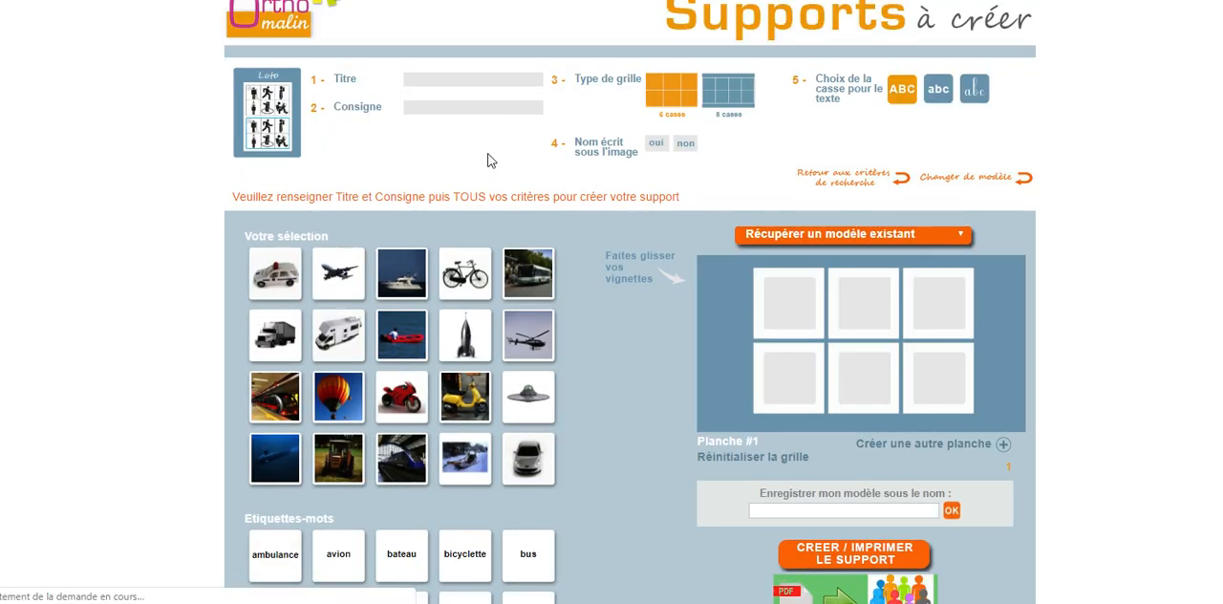
click(483, 81)
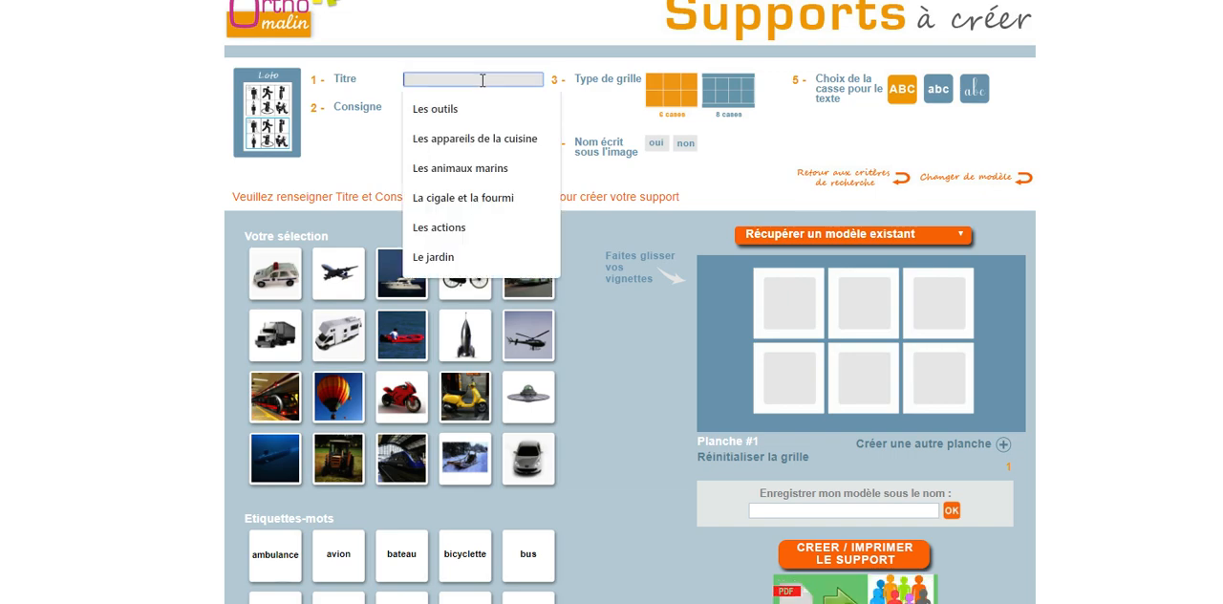
text(L)
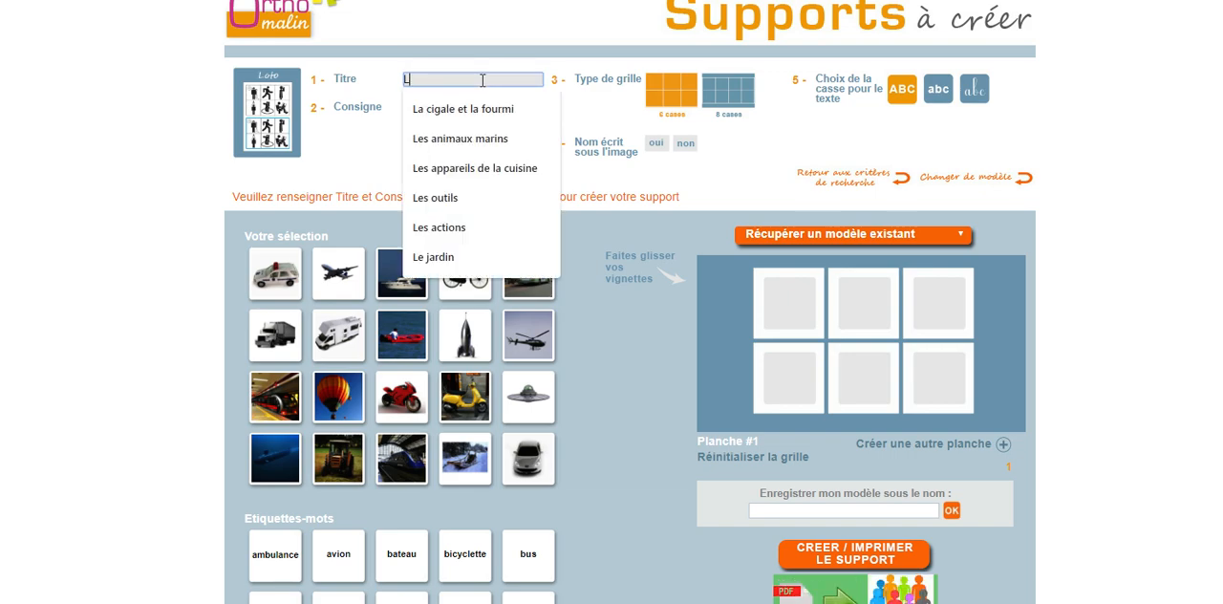
text(oto des transports)
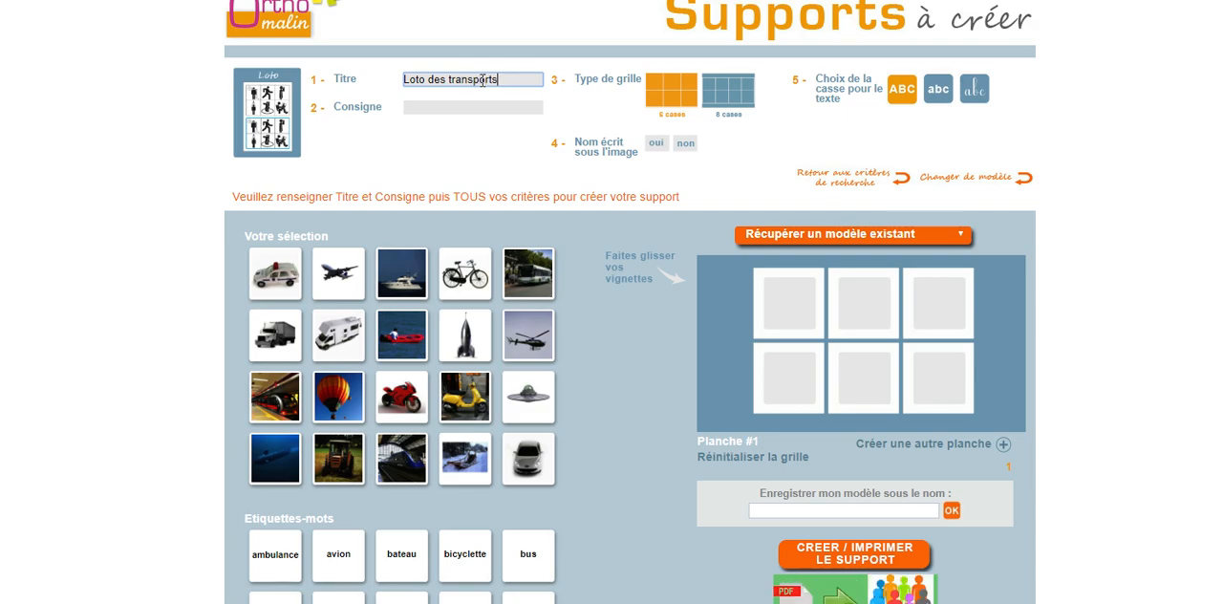
Enter "Retrouve les images pareilles" as the support's instruction
click(477, 108)
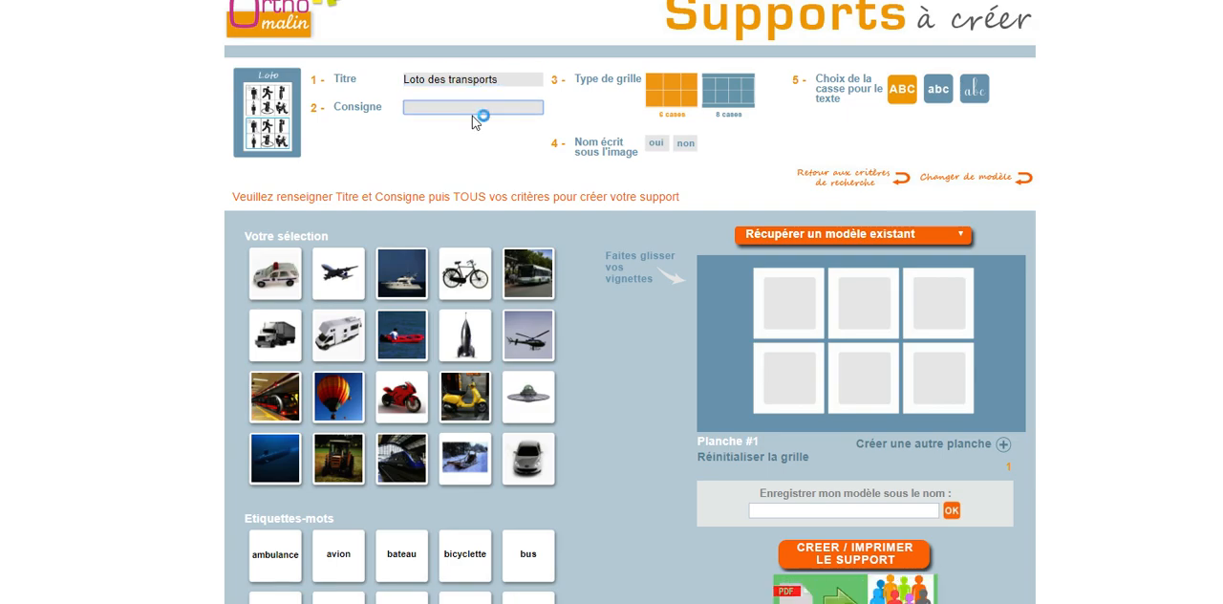
text(Retrouve les images pa)
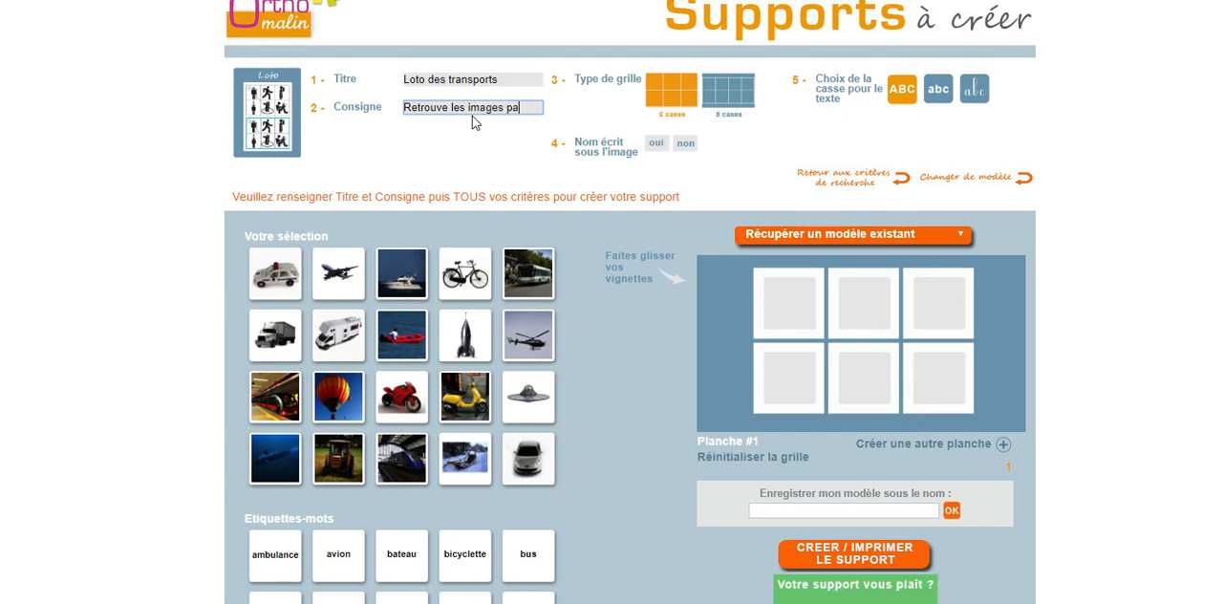
text(reilles)
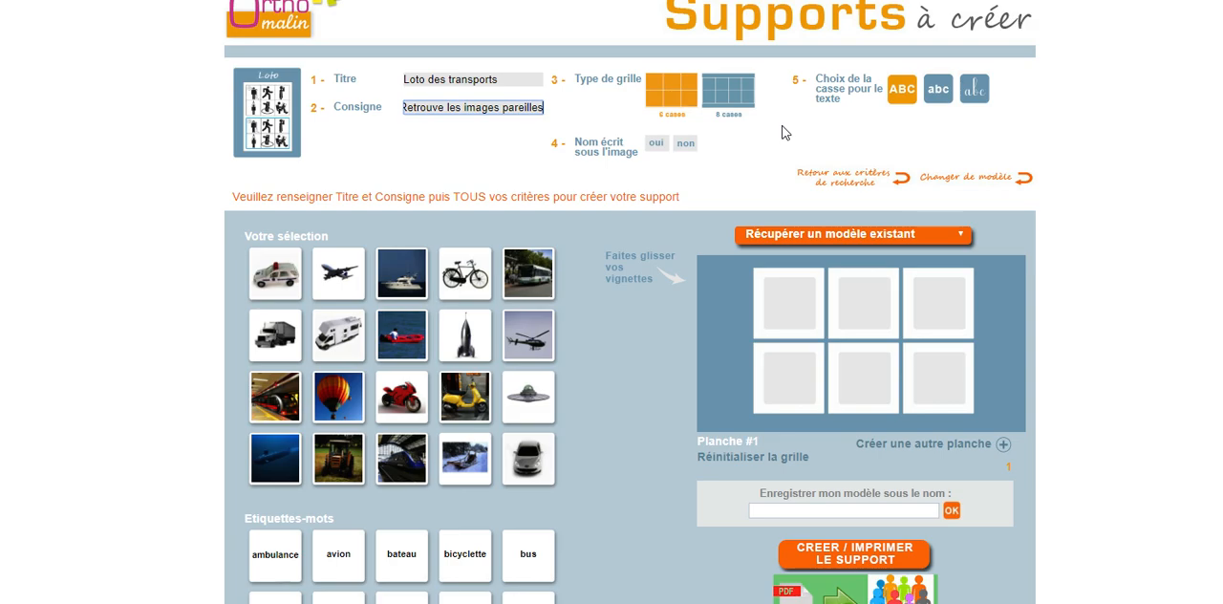
Choose the 8-cell grid, with names written under the images and cursive lettering for the text
click(722, 90)
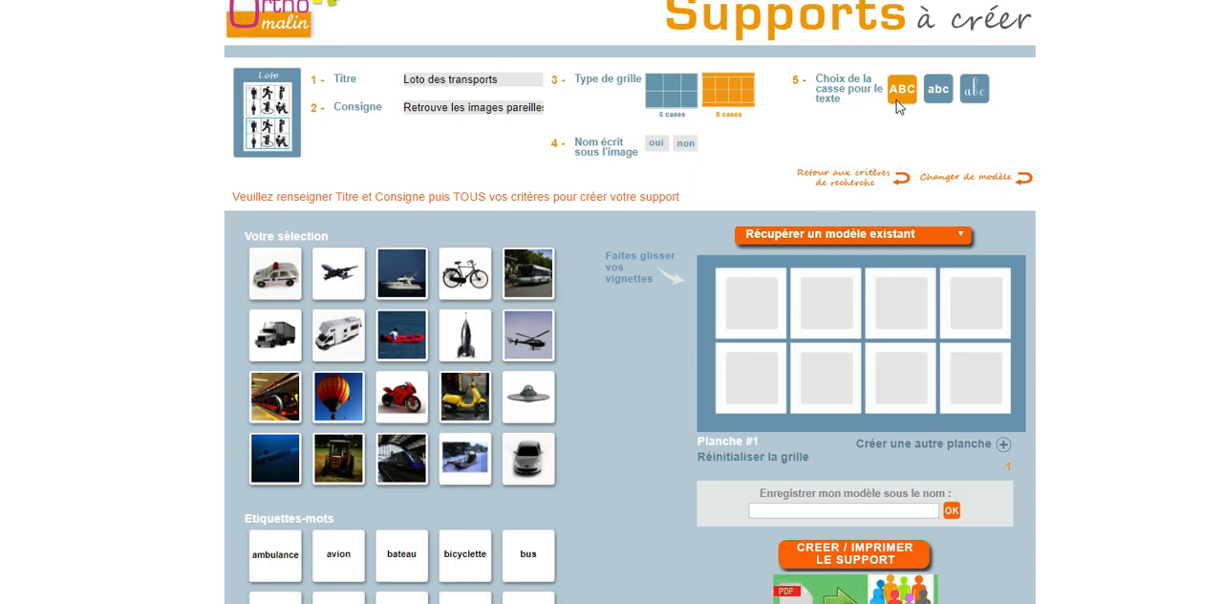
click(982, 95)
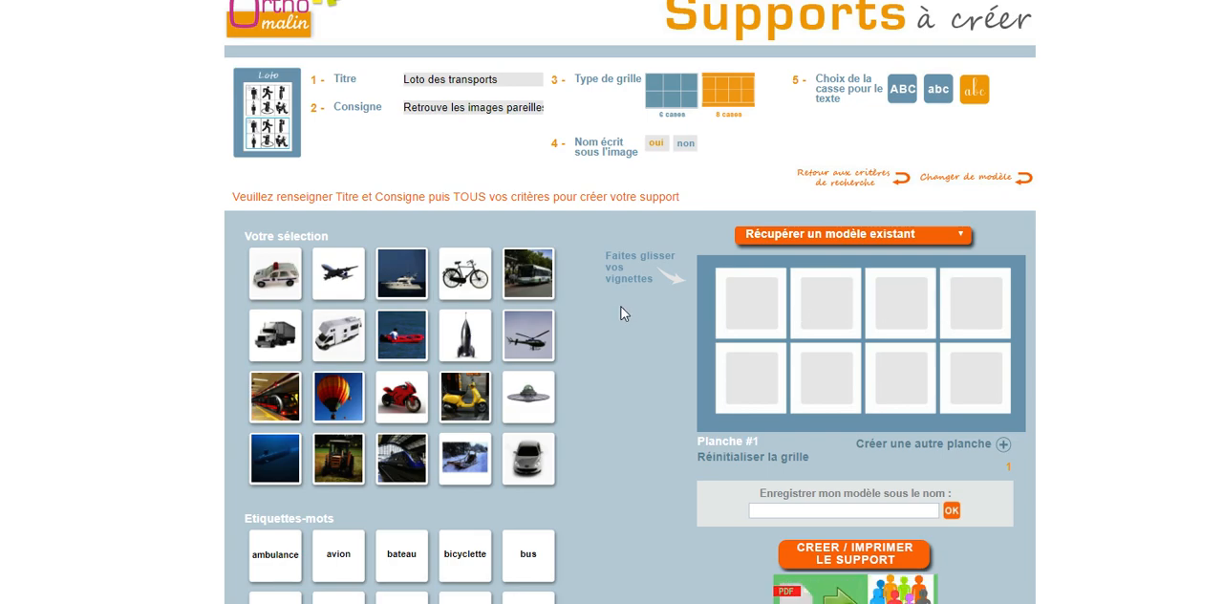
Fill board 1, in order, with the ambulance, avion, bateau, bicyclette, bus, camion, camping-car and canot images
drag(261, 289, 719, 314)
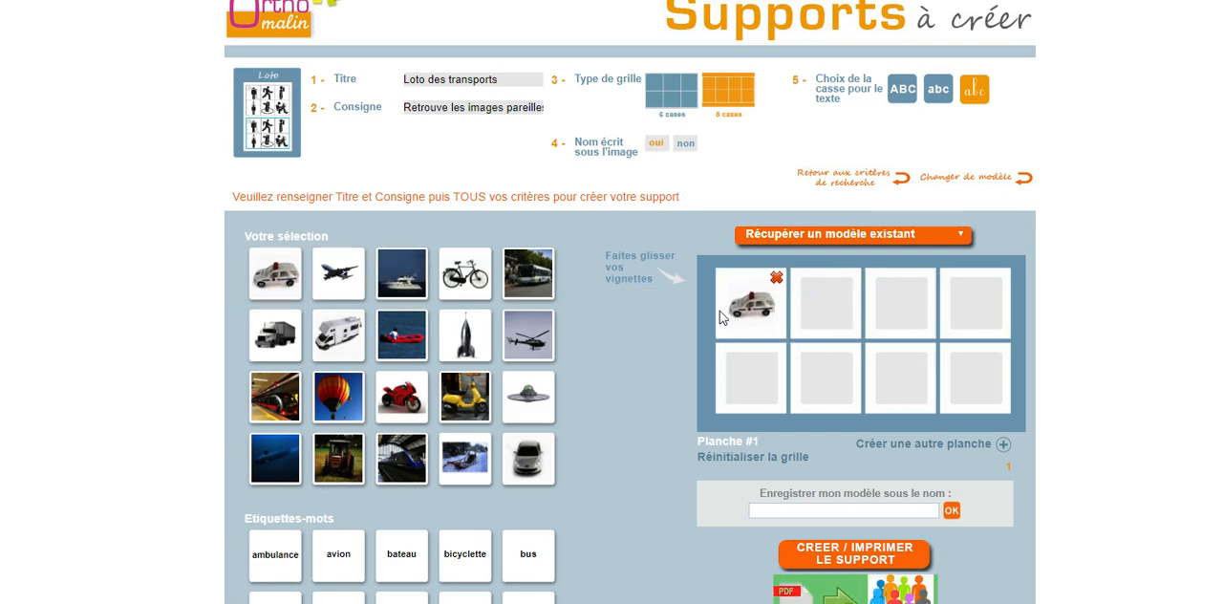
drag(346, 292, 827, 314)
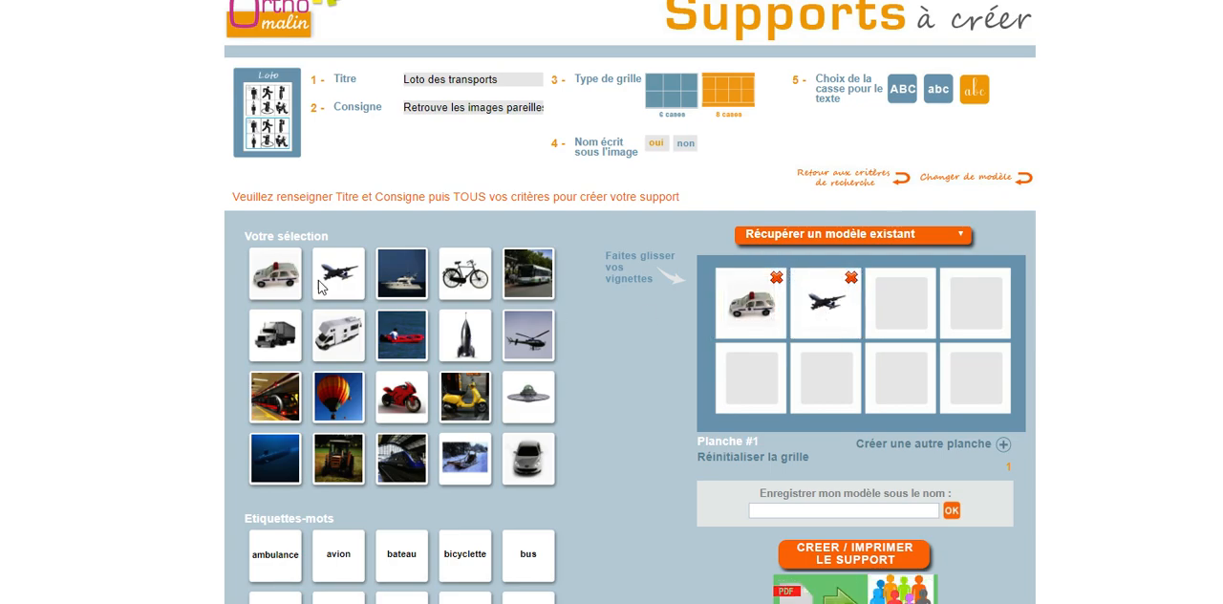
drag(399, 277, 889, 307)
drag(465, 275, 975, 306)
drag(540, 294, 751, 374)
drag(275, 334, 815, 382)
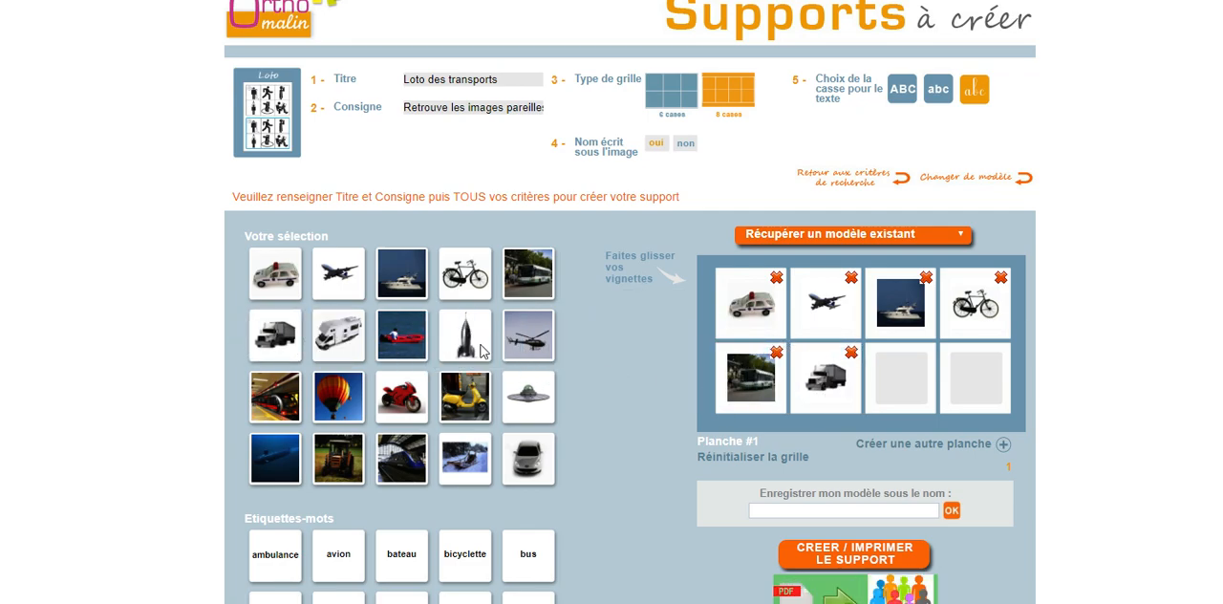
drag(338, 336, 880, 375)
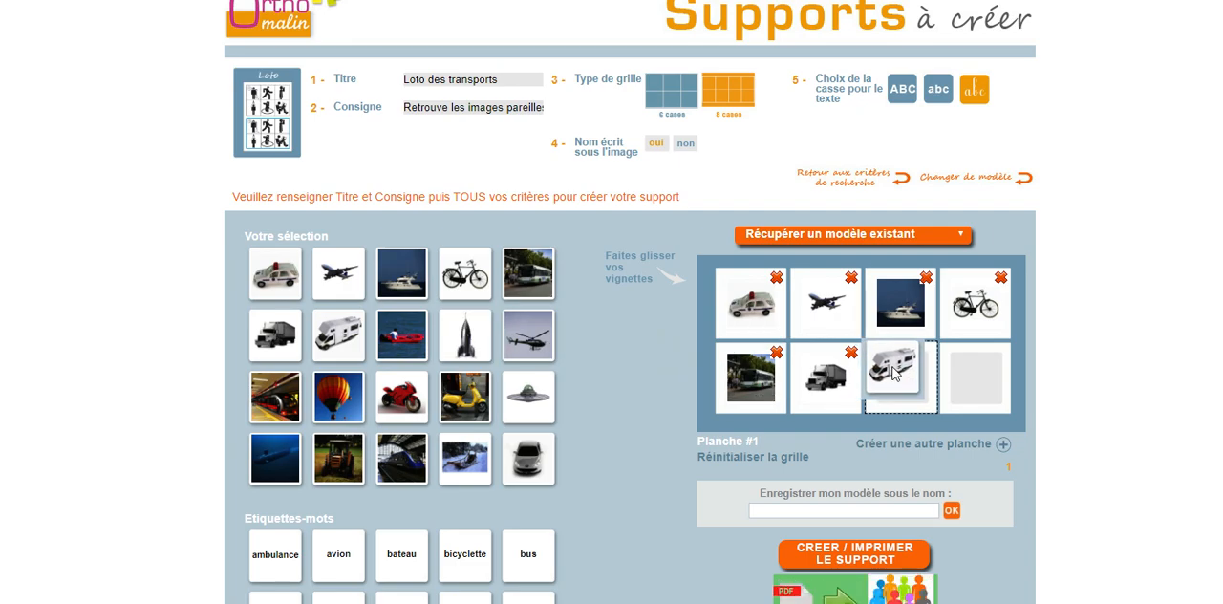
drag(411, 353, 975, 383)
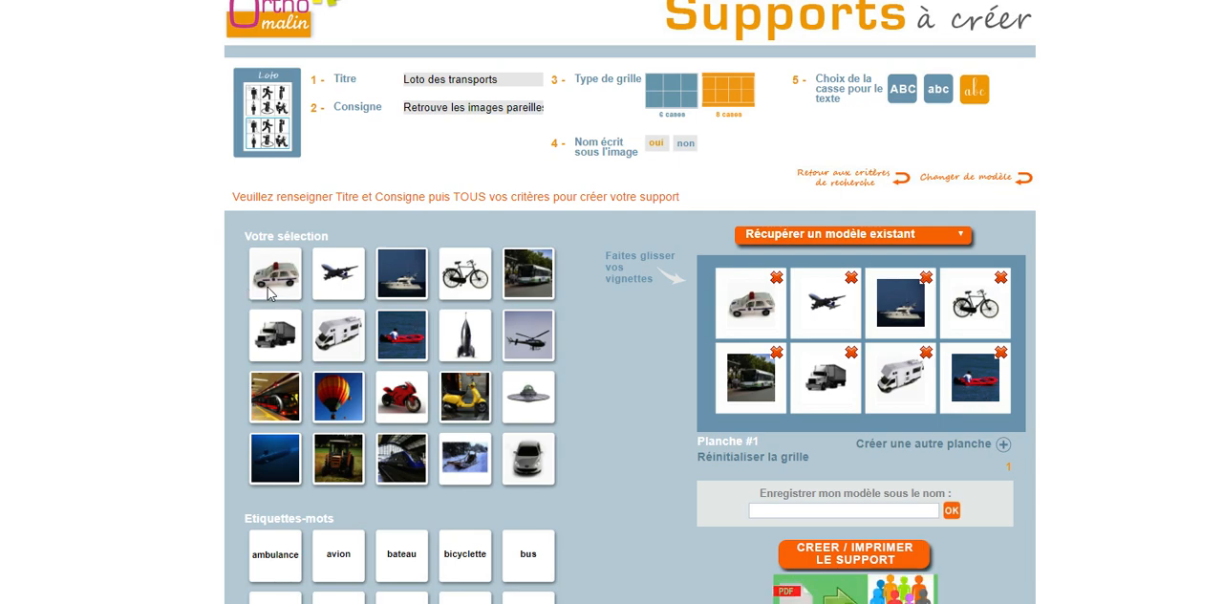
Add a second board and fill it with the word labels ambulance, avion, bateau, bicyclette, bus, camion, camping-car and canot
click(1003, 445)
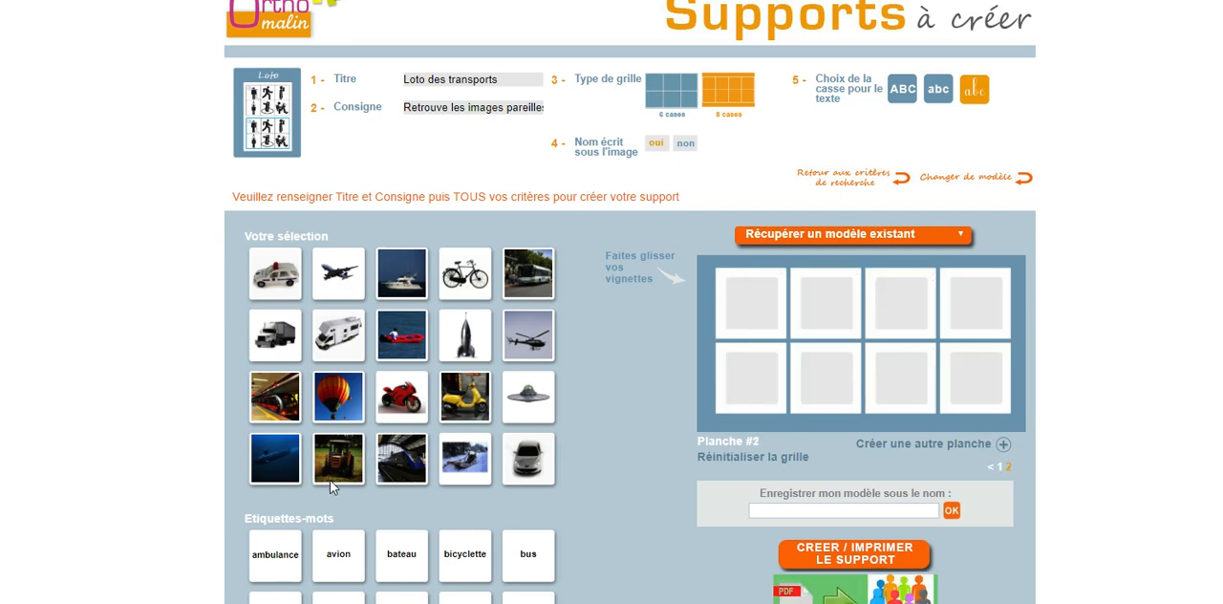
drag(268, 548, 715, 306)
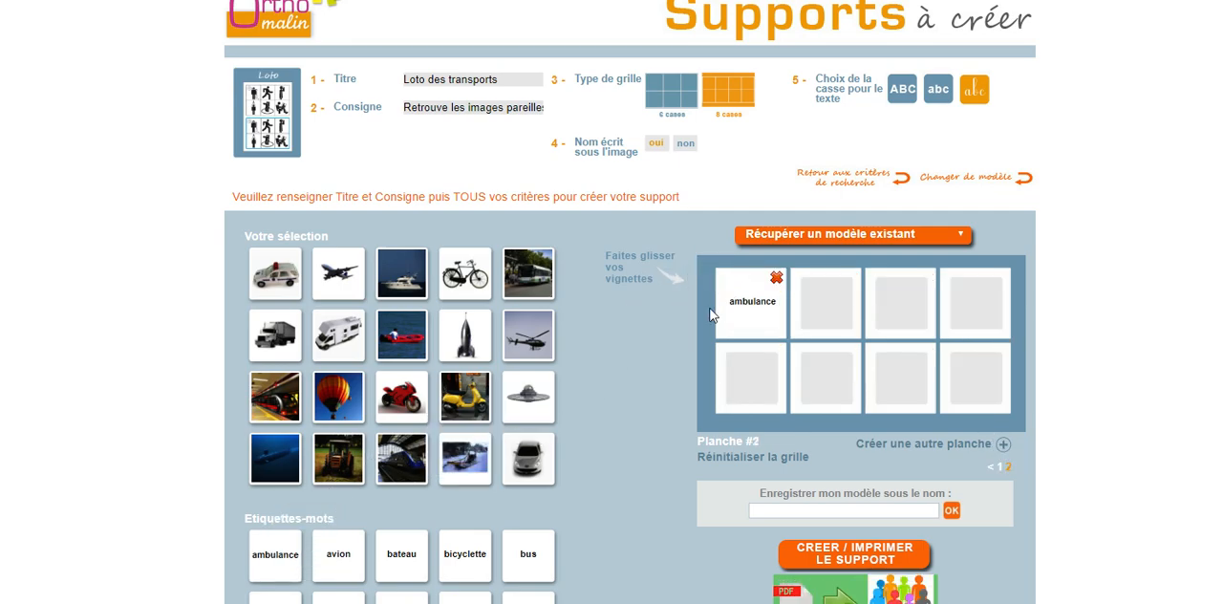
drag(335, 556, 828, 304)
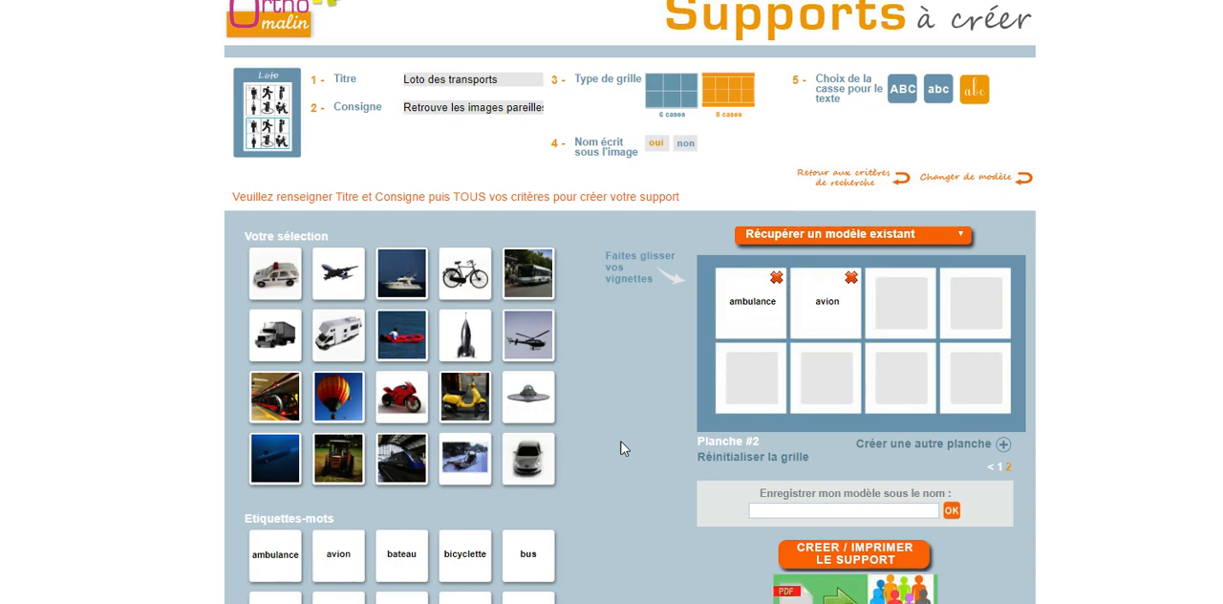
drag(415, 559, 902, 304)
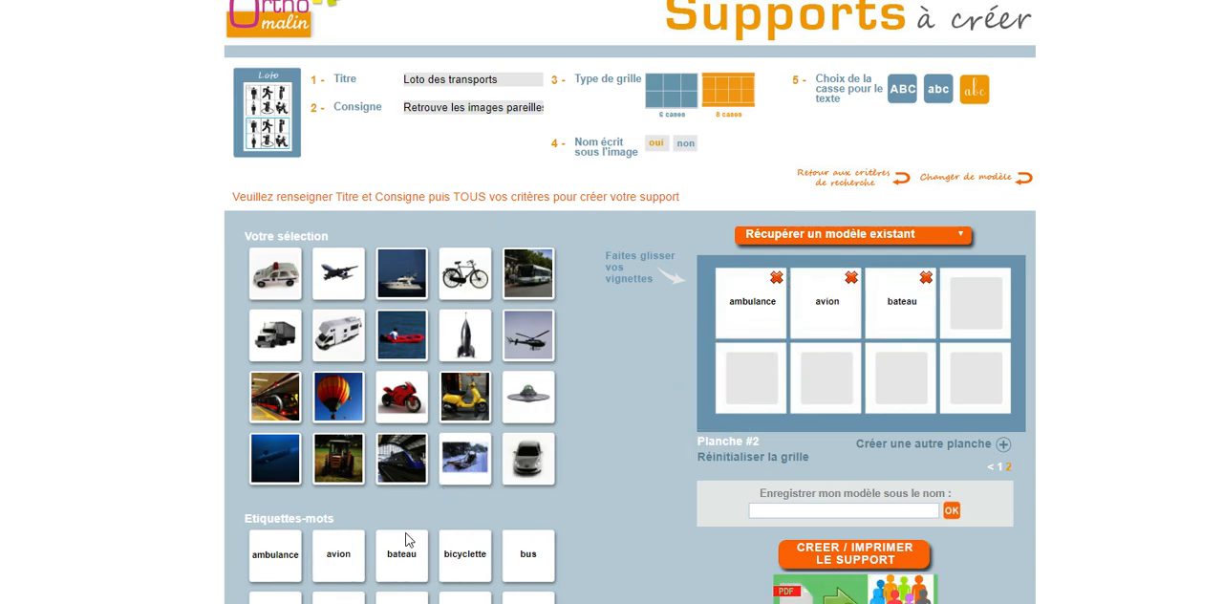
drag(459, 553, 946, 355)
scroll(557, 388, down, 2)
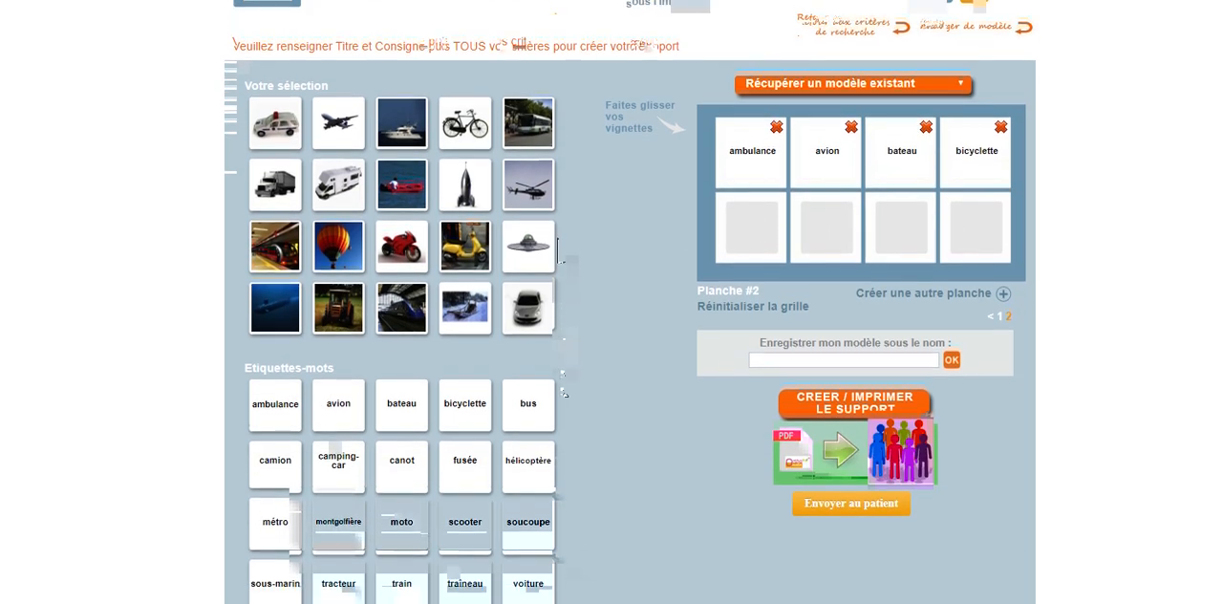
drag(504, 398, 703, 226)
drag(281, 465, 828, 211)
drag(337, 466, 902, 215)
drag(413, 461, 977, 212)
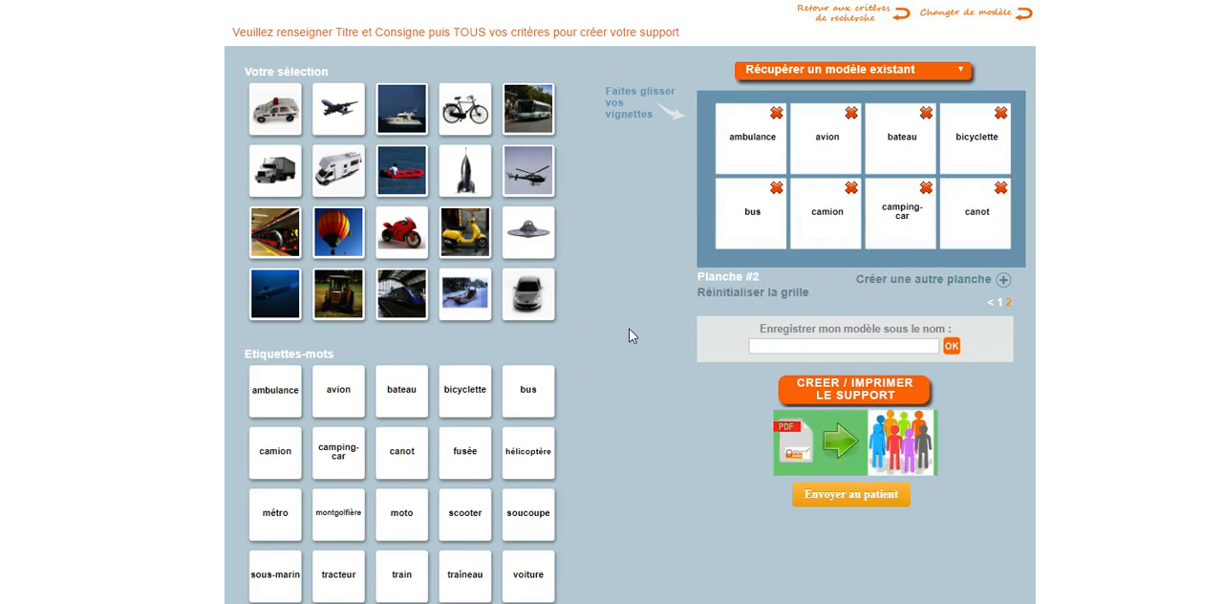
Look at the entry field for creating a custom text label below the word labels
scroll(629, 328, down, 1)
click(348, 570)
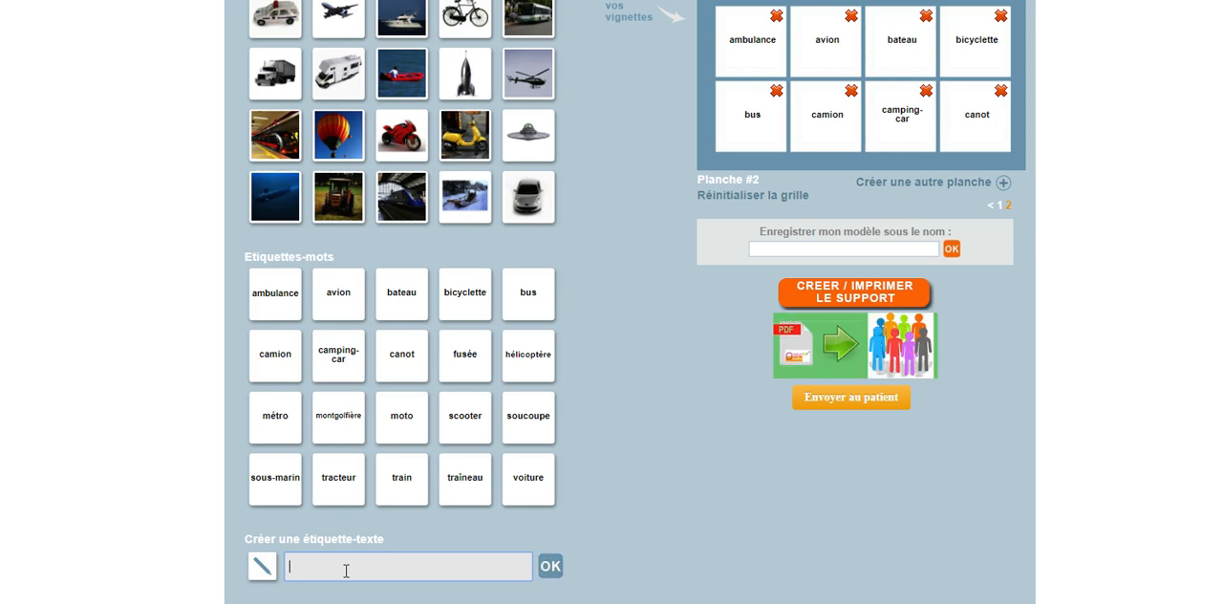
scroll(747, 363, up, 3)
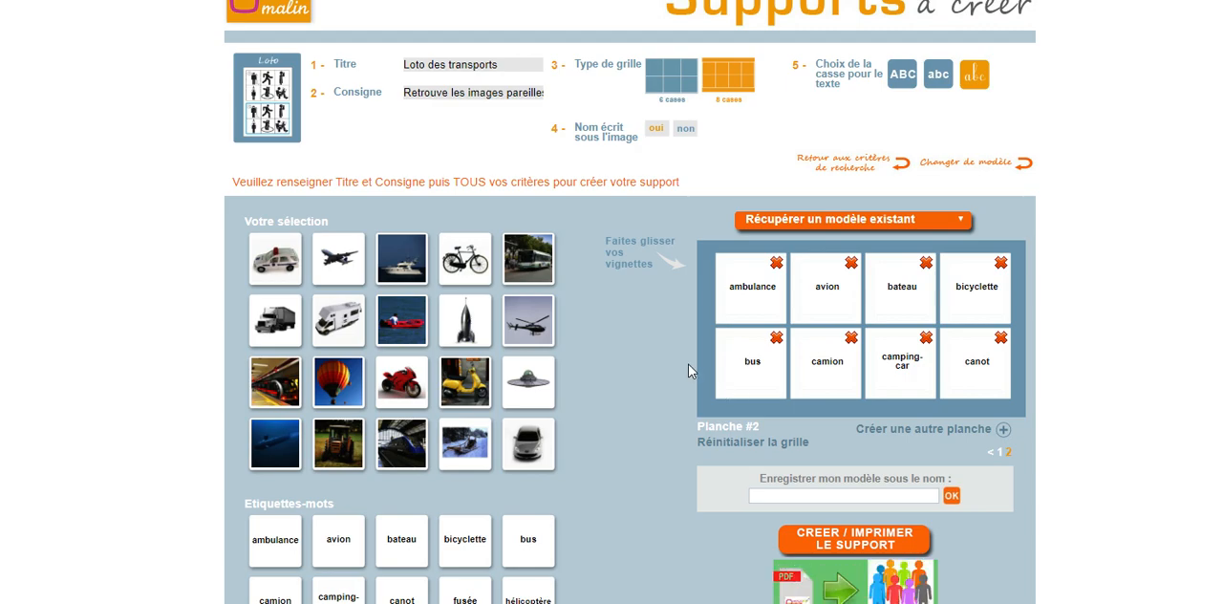
Save the model under the name "Loto transports" and generate the printable support
scroll(882, 400, down, 2)
click(851, 334)
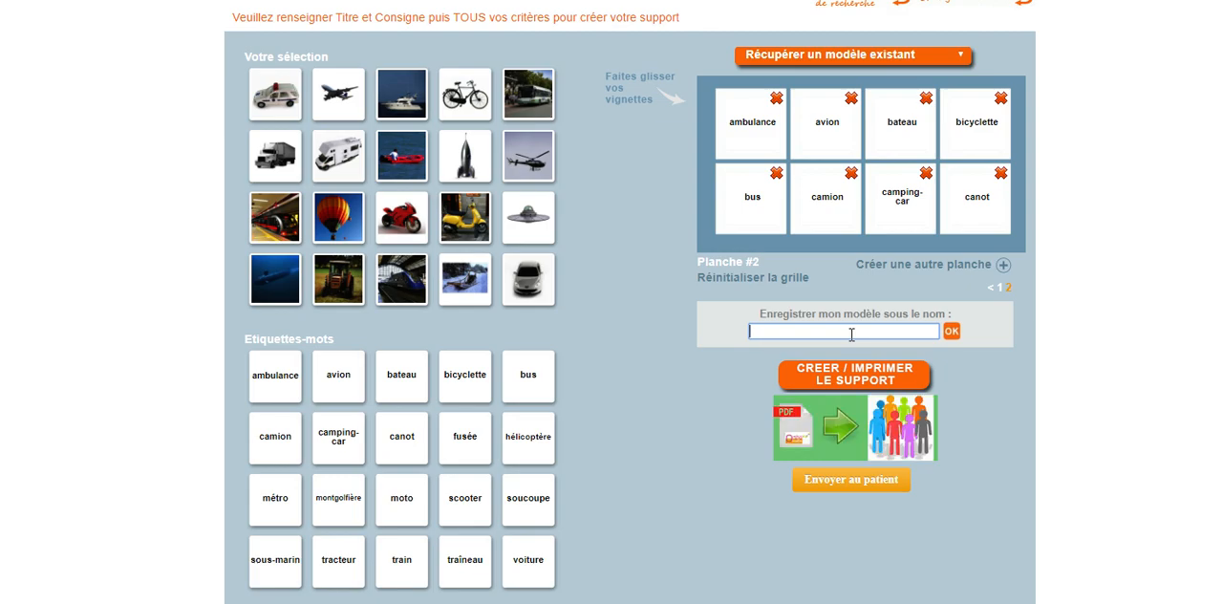
text(to transports)
click(951, 332)
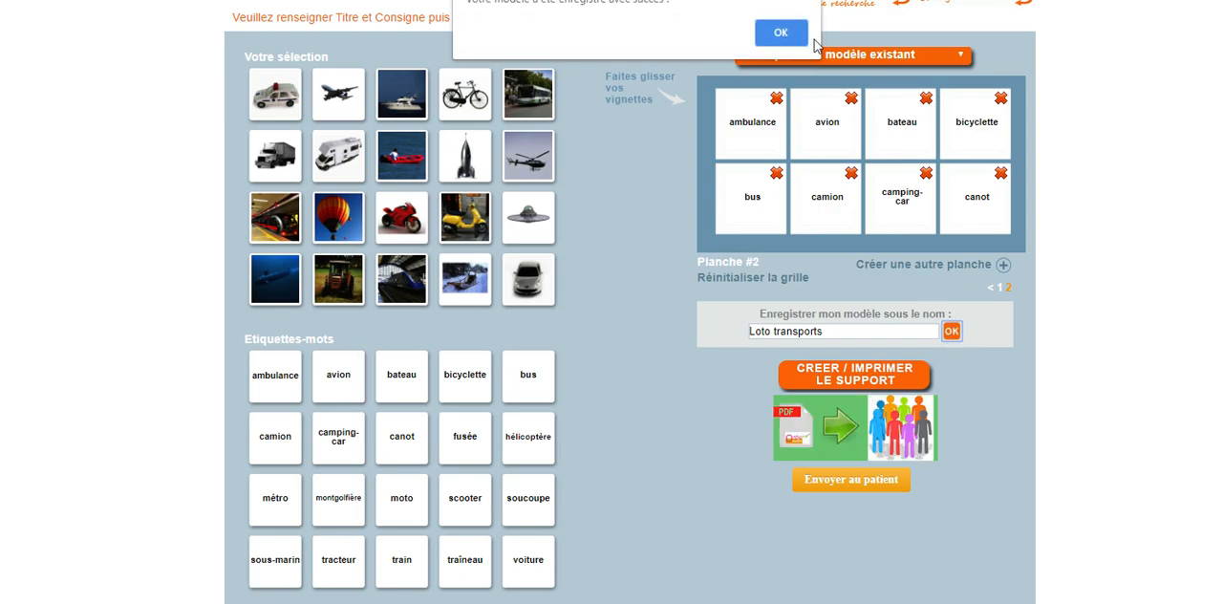
click(783, 20)
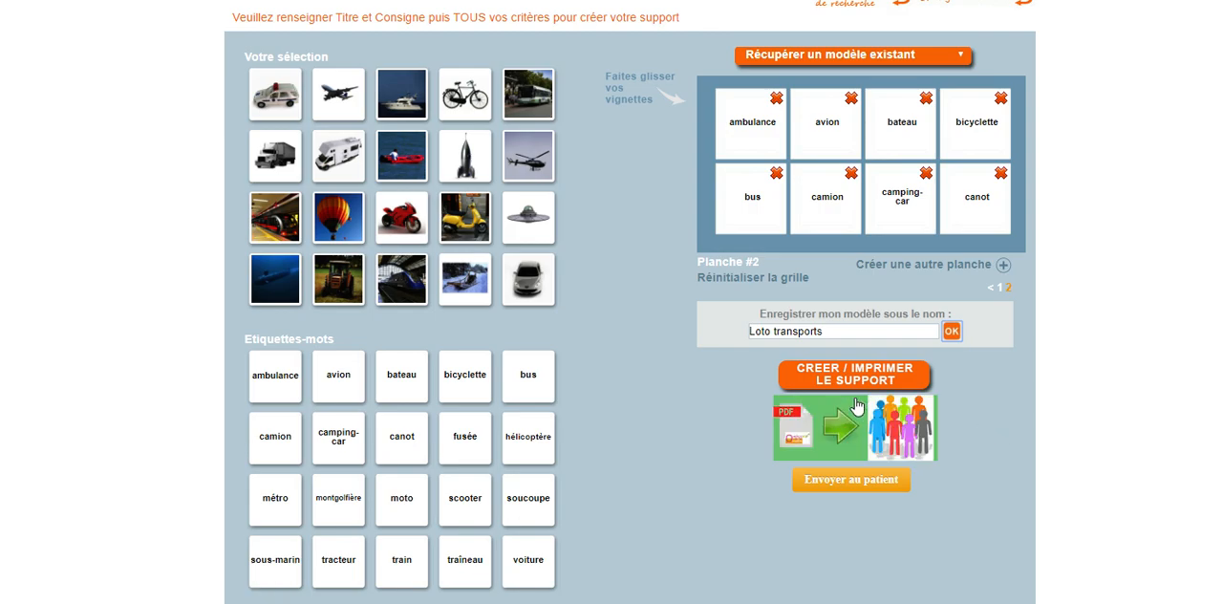
click(840, 374)
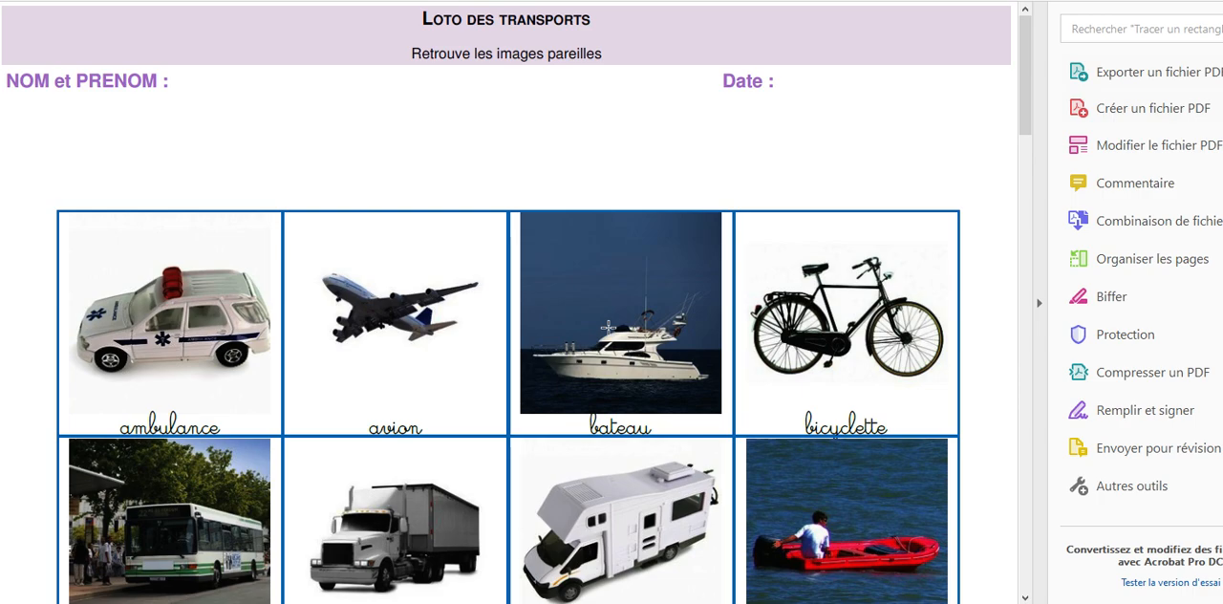
Review the picture boards and the cursive word boards in the generated PDF
scroll(608, 326, down, 5)
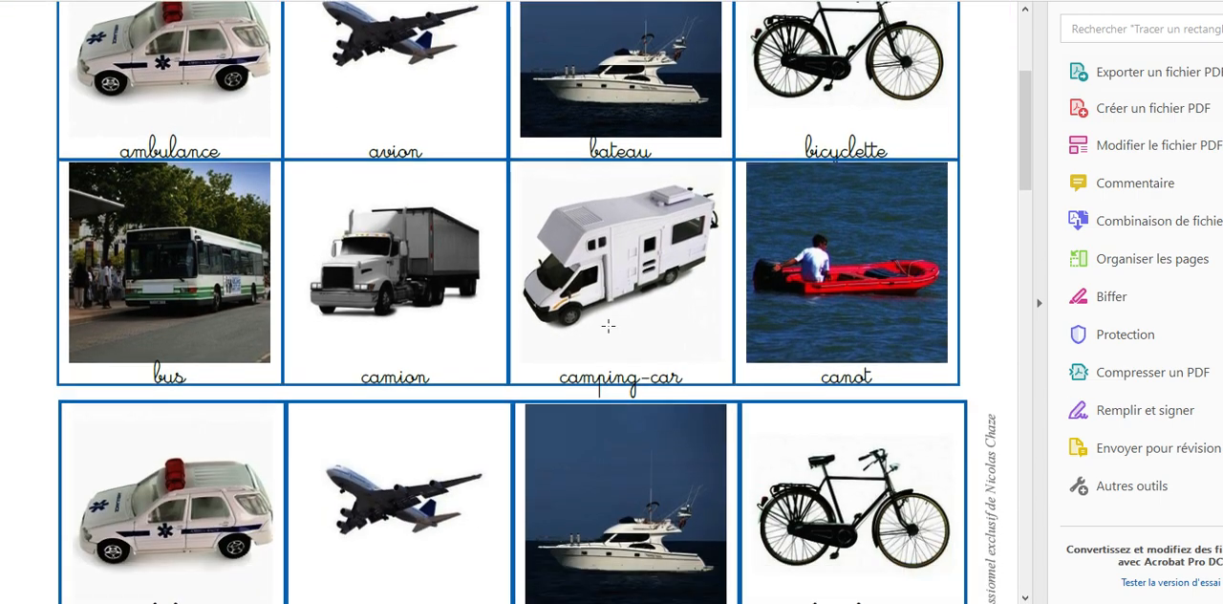
scroll(608, 326, down, 4)
scroll(608, 326, down, 3)
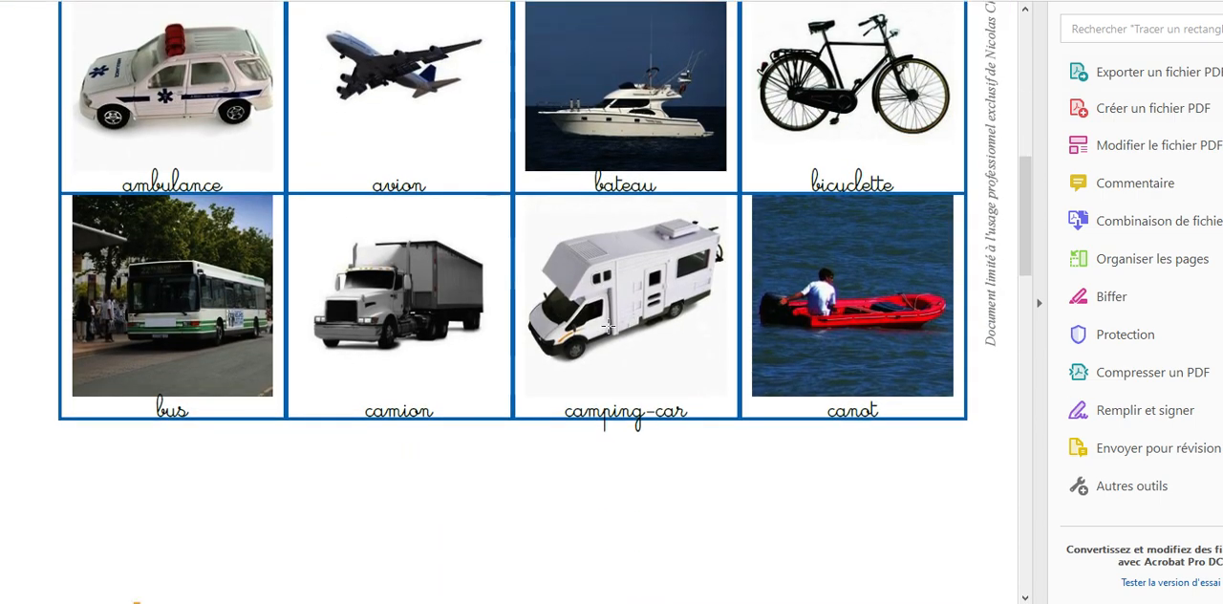
scroll(608, 326, down, 9)
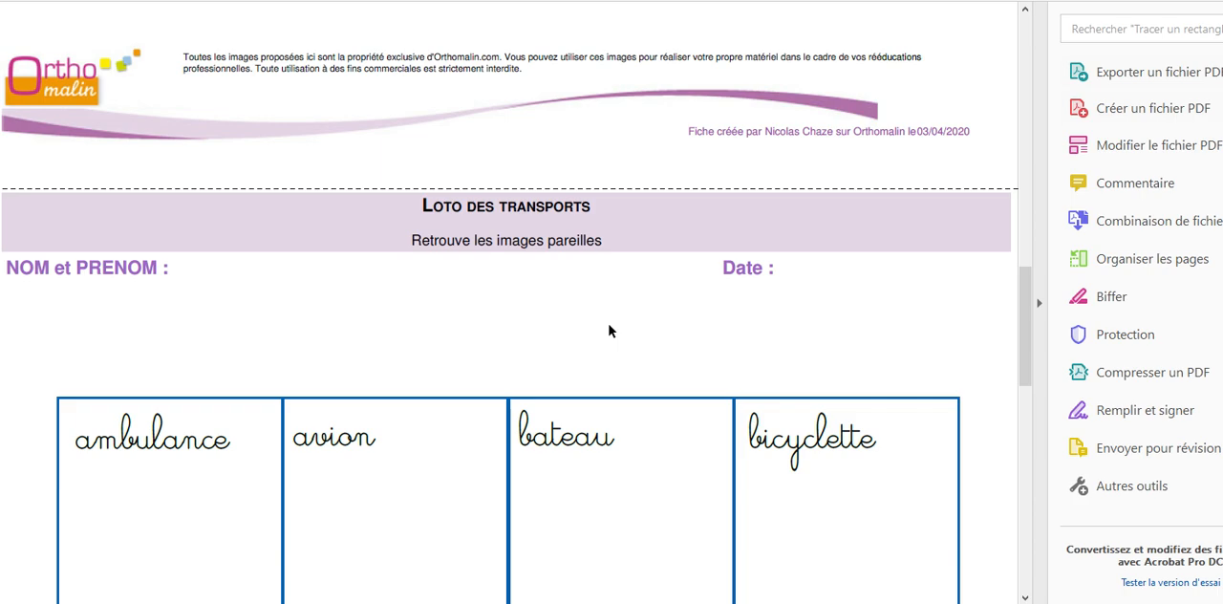
scroll(610, 330, down, 4)
scroll(610, 331, down, 7)
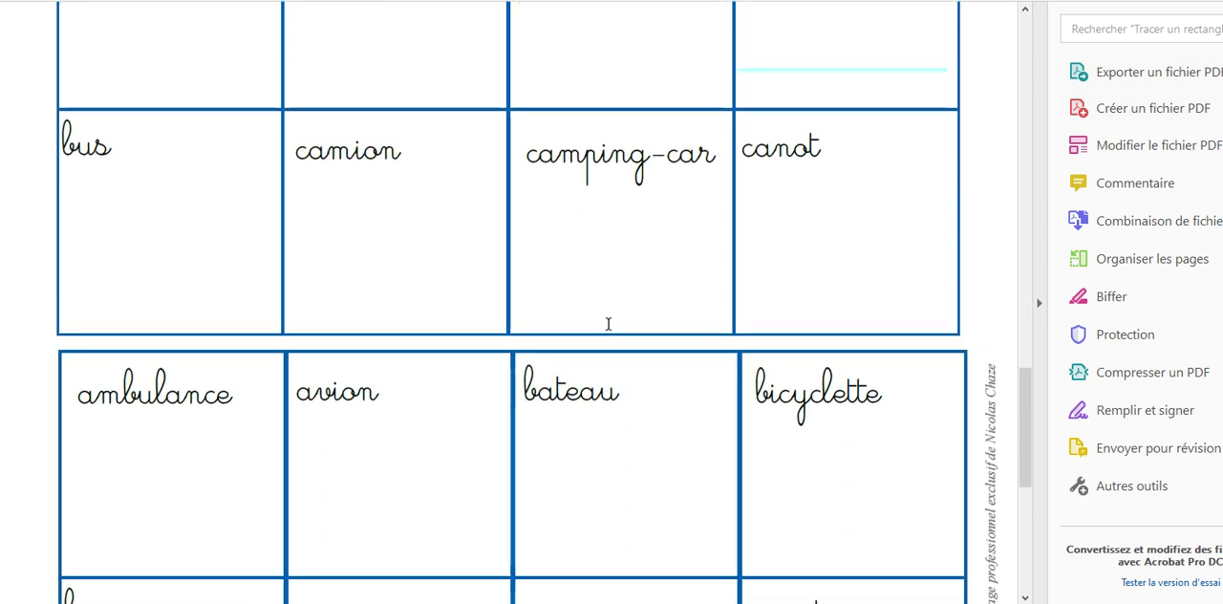
scroll(610, 331, down, 4)
scroll(610, 331, up, 10)
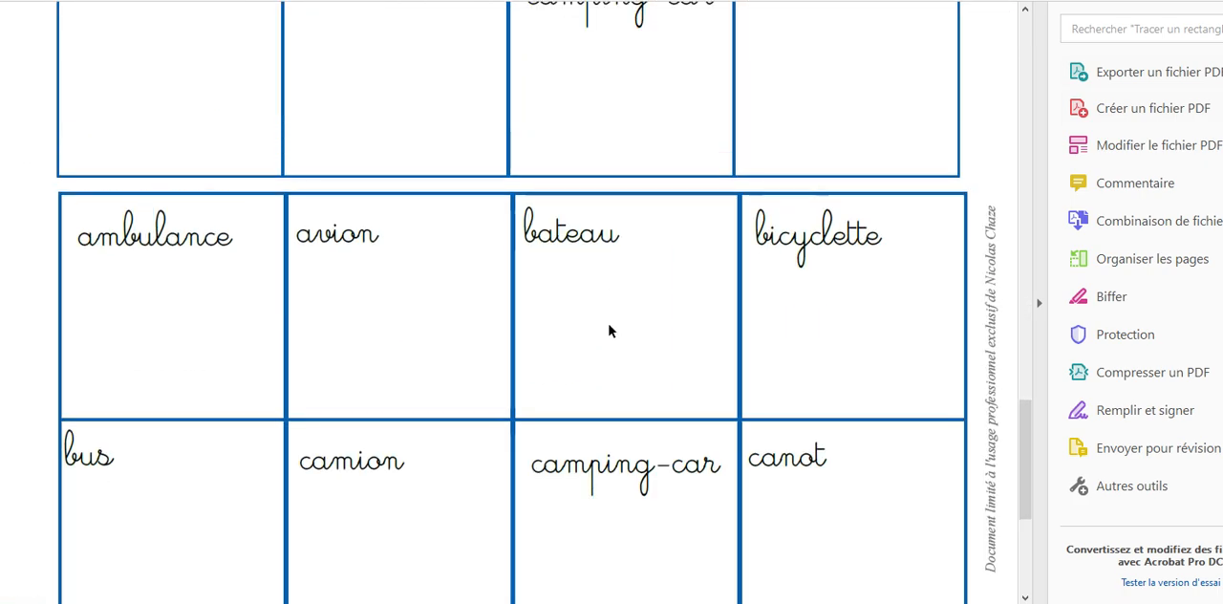
scroll(610, 331, up, 4)
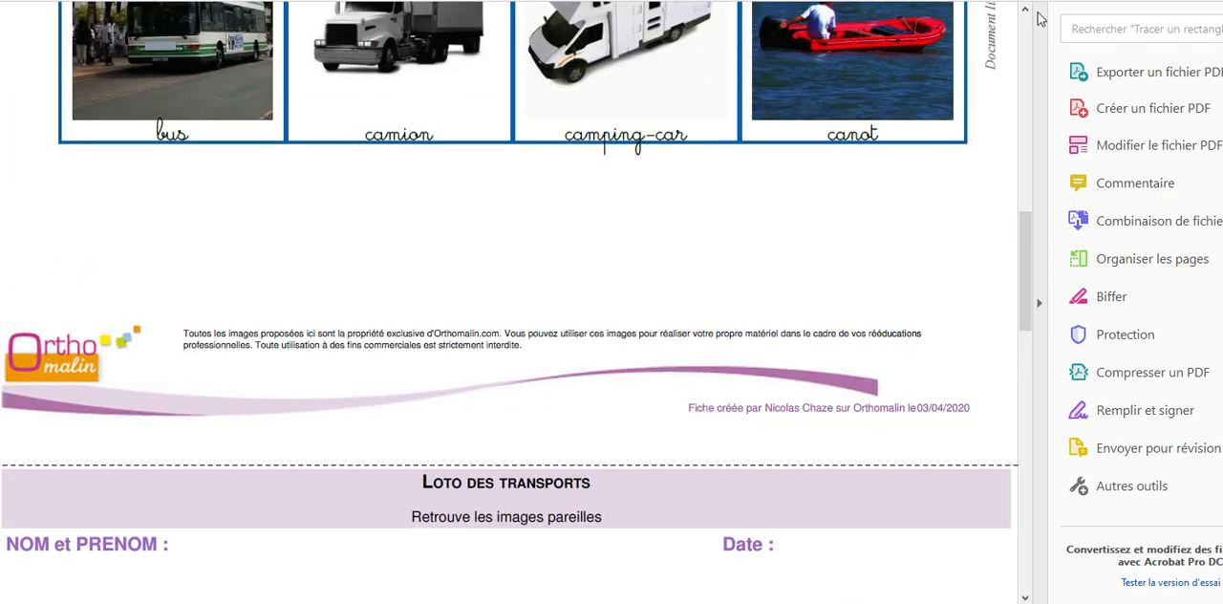
scroll(883, 197, up, 5)
scroll(883, 197, down, 10)
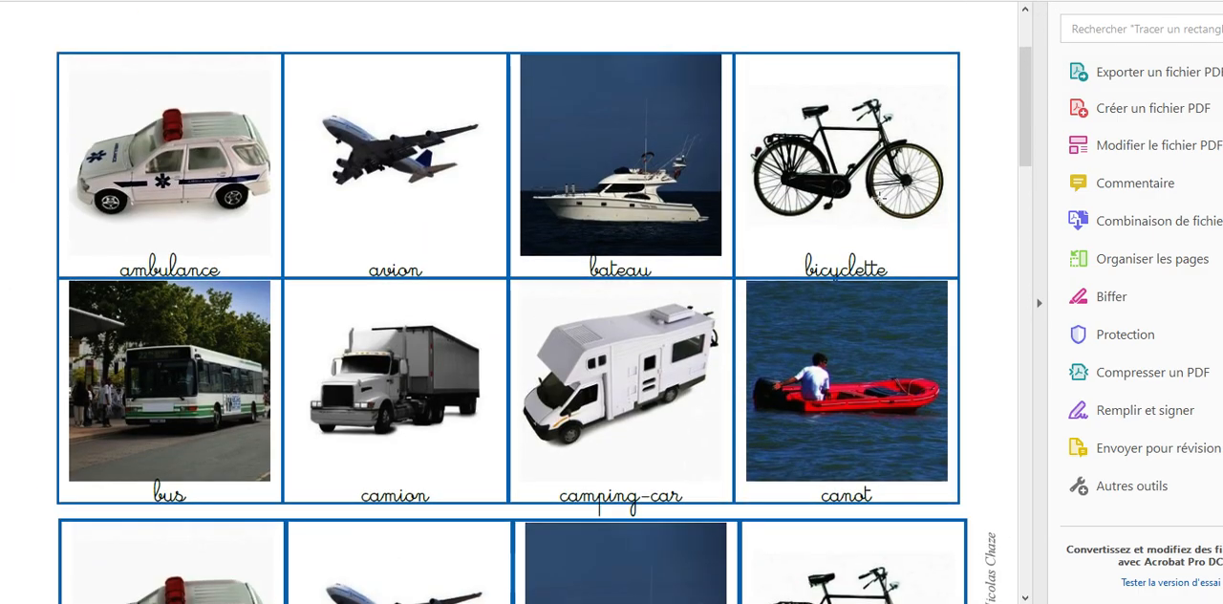